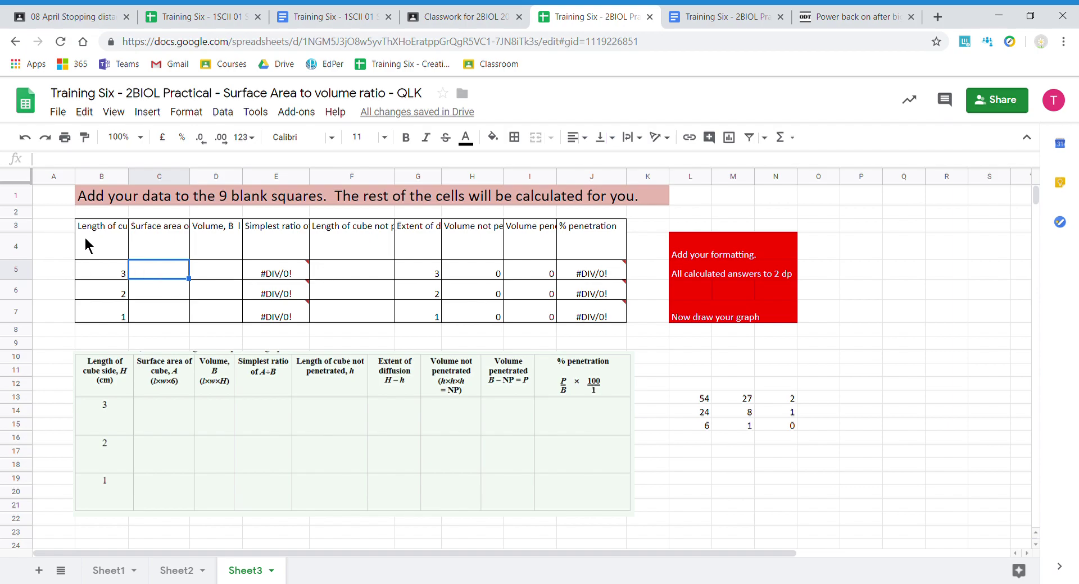
Step: Select the results table B3:J7 and wrap its text so long headers fit within their cells
{"action": "mouse_move", "coordinate": [84, 235]}
{"action": "left_mouse_down"}
{"action": "mouse_move", "coordinate": [180, 265]}
{"action": "mouse_move", "coordinate": [570, 316]}
{"action": "left_mouse_up"}
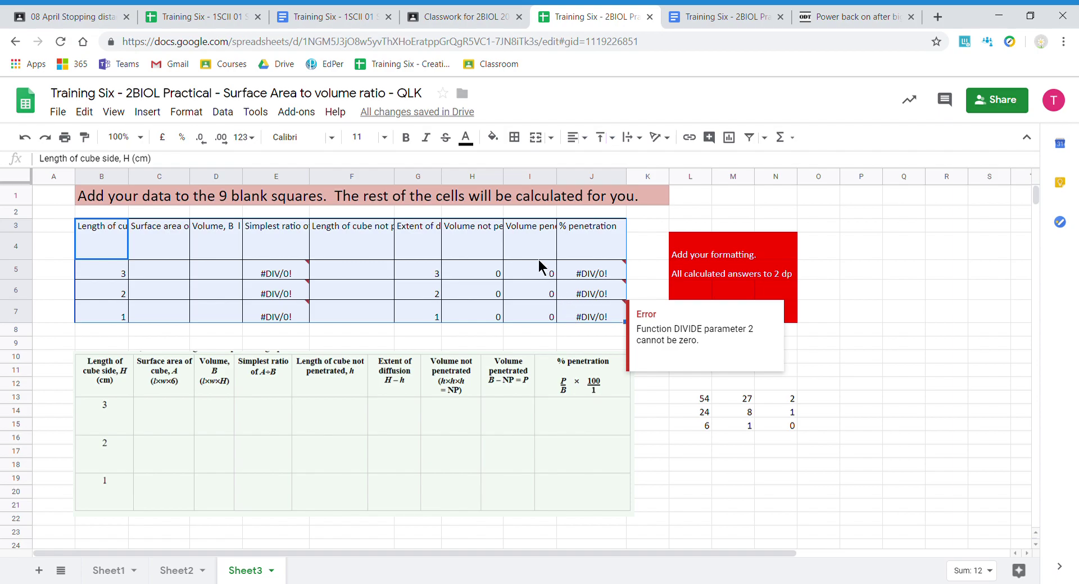
{"action": "left_click", "coordinate": [628, 138]}
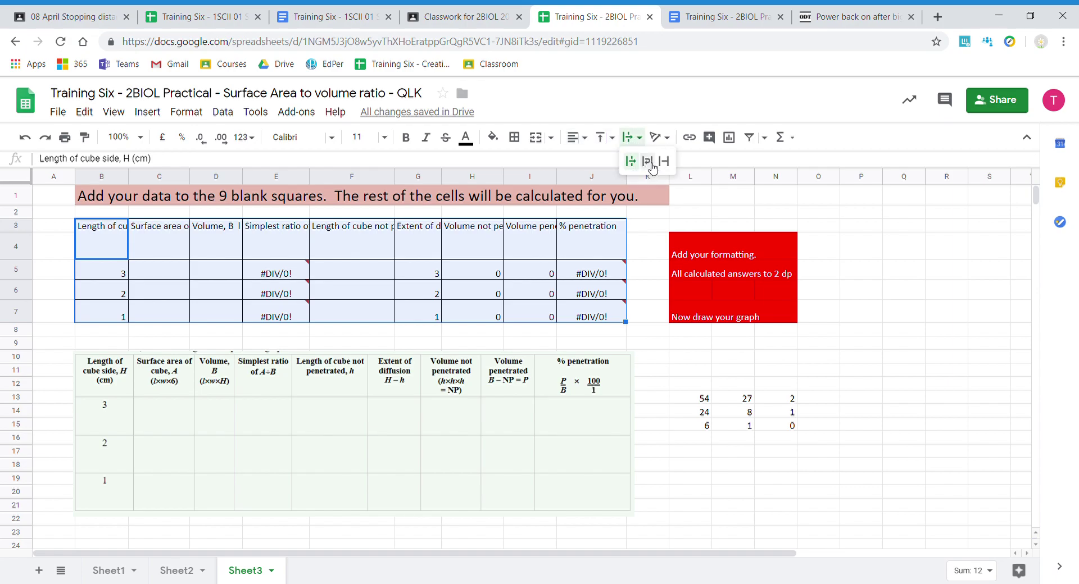
{"action": "left_click", "coordinate": [647, 162]}
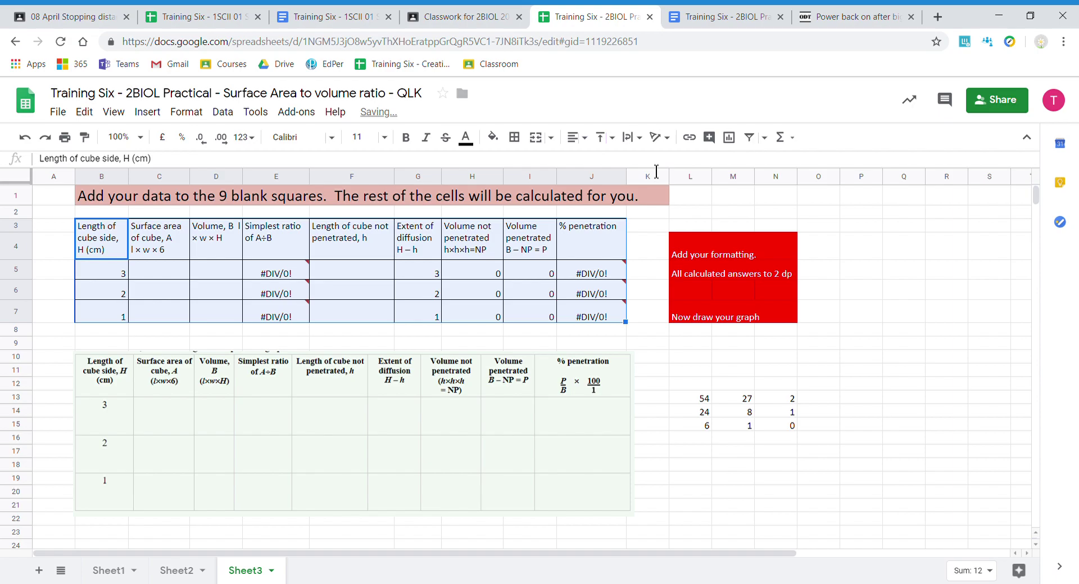
Step: Align all table contents to centre horizontally and middle vertically
{"action": "left_click", "coordinate": [185, 113]}
{"action": "mouse_move", "coordinate": [289, 308]}
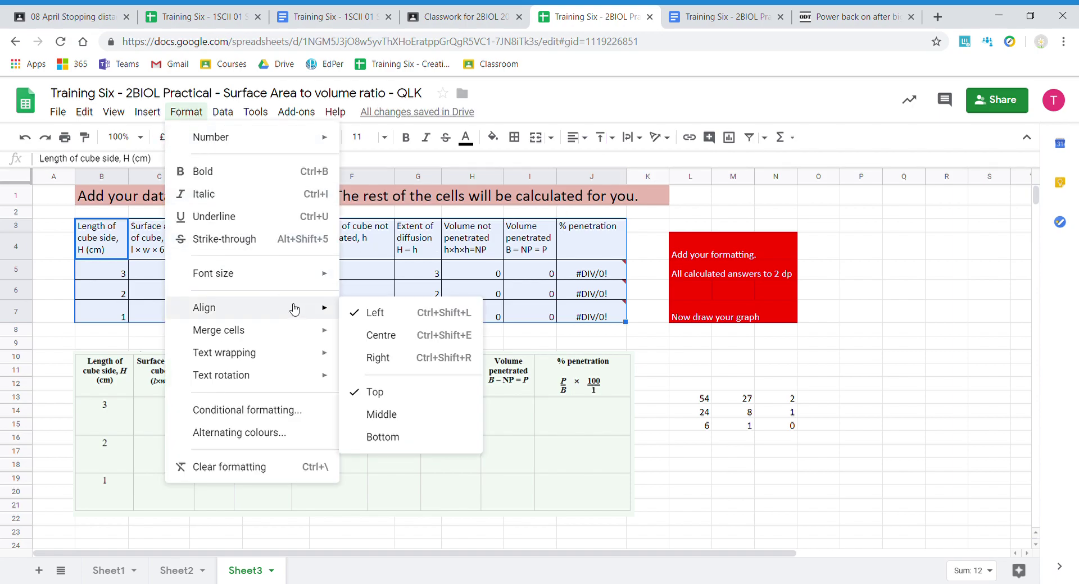
{"action": "left_click", "coordinate": [398, 336]}
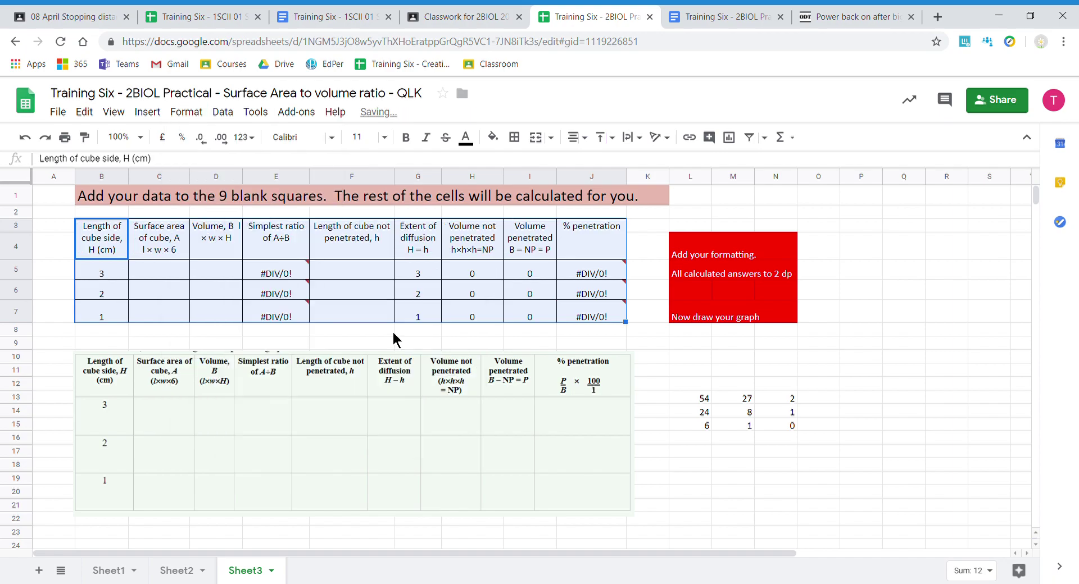
{"action": "left_click", "coordinate": [184, 118]}
{"action": "mouse_move", "coordinate": [291, 309]}
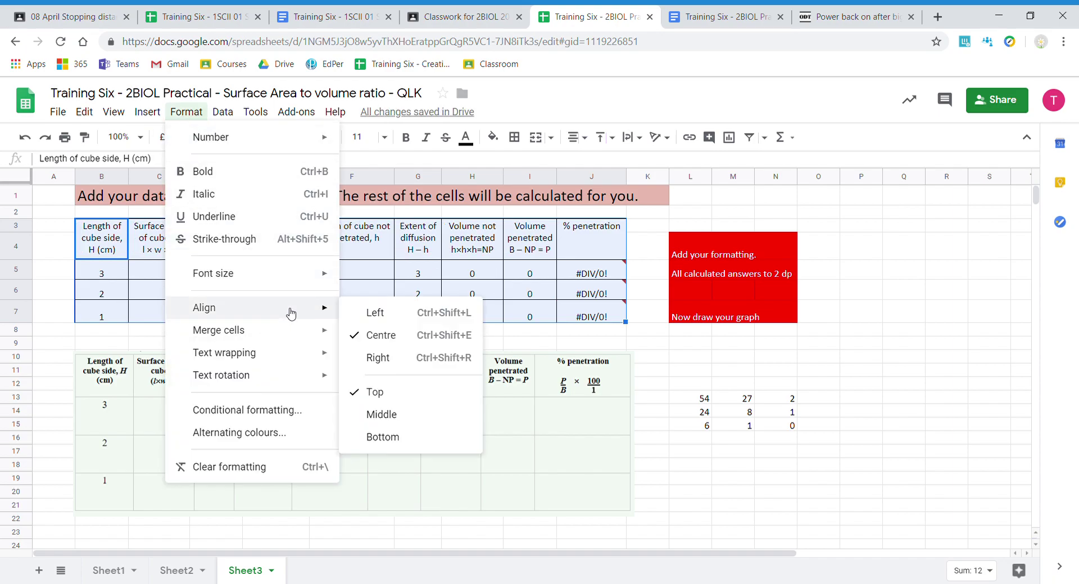
{"action": "left_click", "coordinate": [424, 416]}
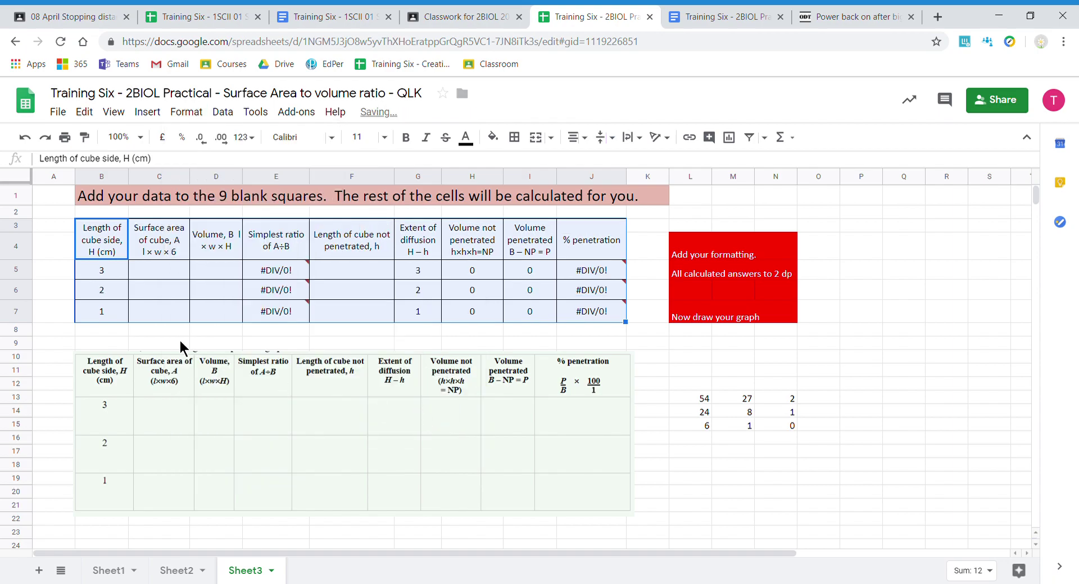
Step: Make header row B3:J4 bold and fill it with light blue
{"action": "left_click", "coordinate": [89, 239]}
{"action": "left_click_drag", "start_coordinate": [153, 249], "coordinate": [566, 248]}
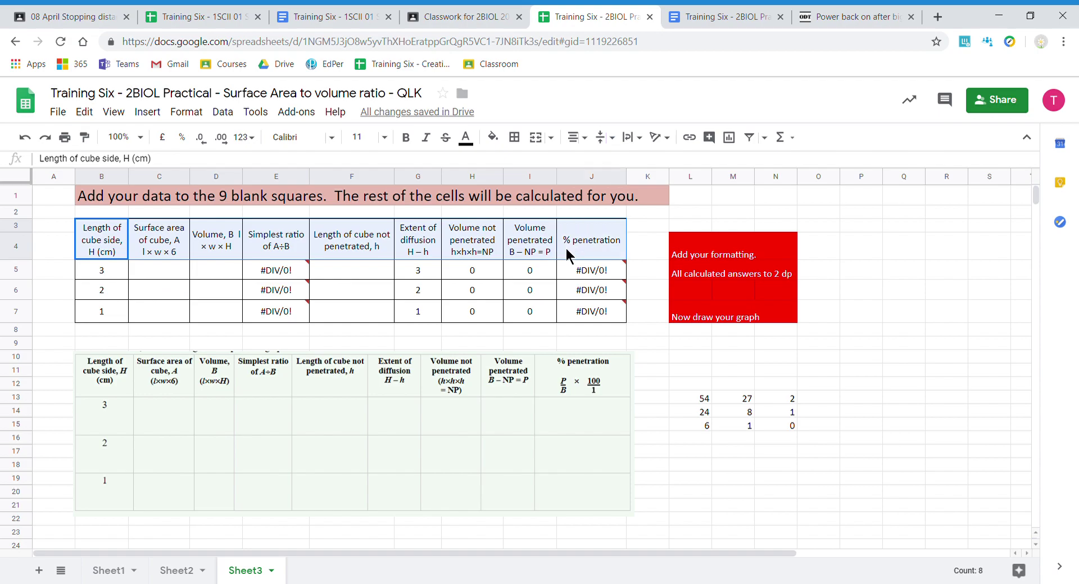
{"action": "left_click", "coordinate": [407, 137]}
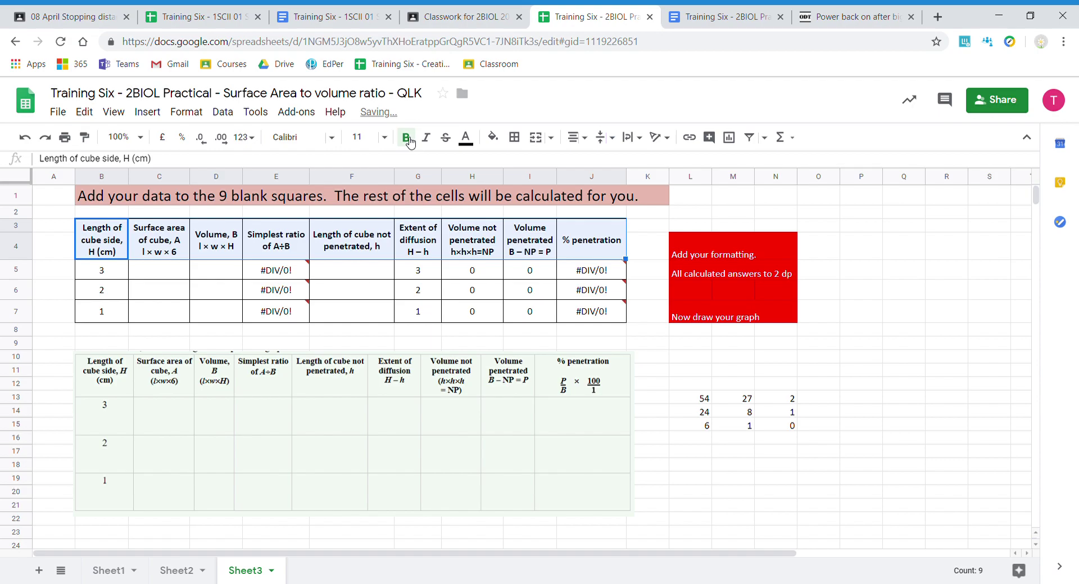
{"action": "left_click", "coordinate": [494, 143]}
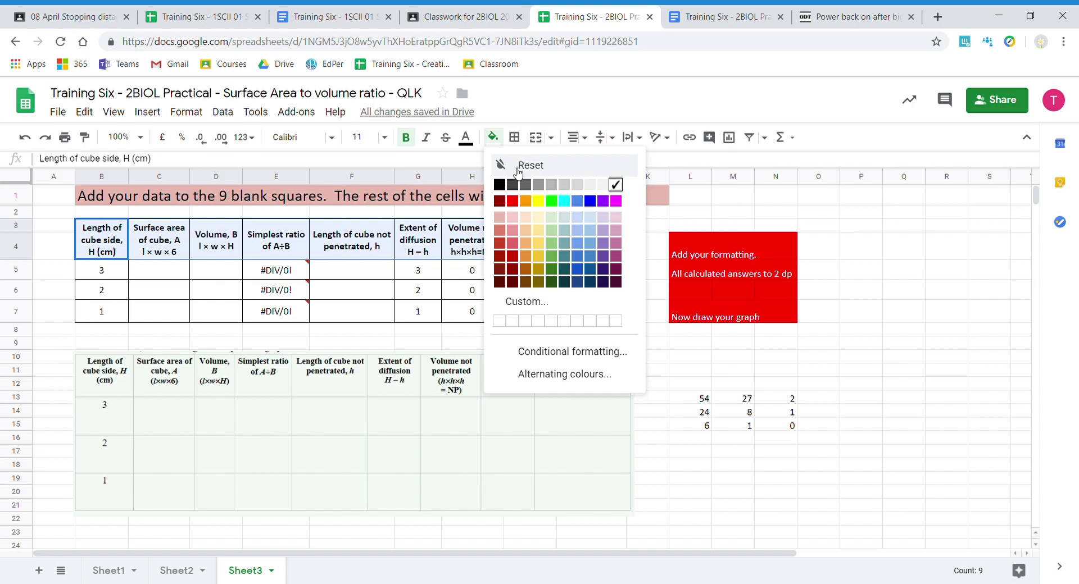
{"action": "left_click", "coordinate": [589, 219]}
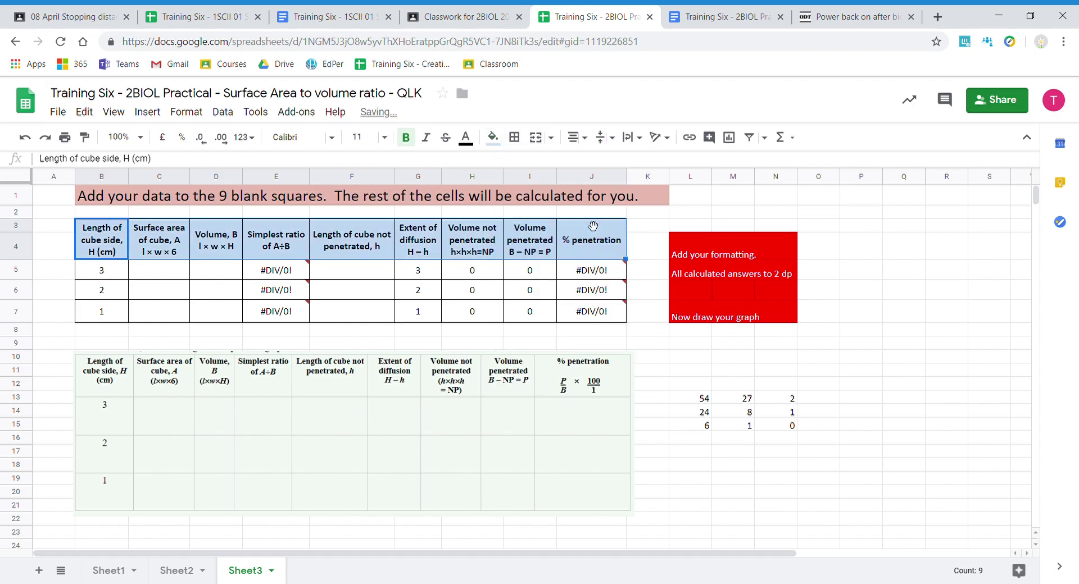
{"action": "left_click", "coordinate": [377, 292]}
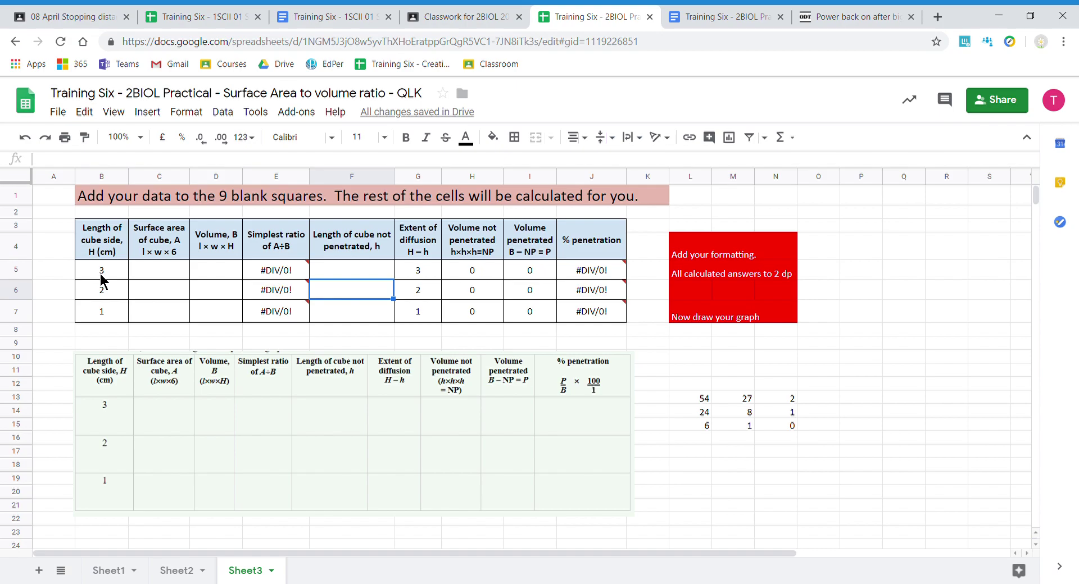
Step: Enter surface areas 54, 24 and 6 in C5:C7
{"action": "left_click", "coordinate": [166, 272]}
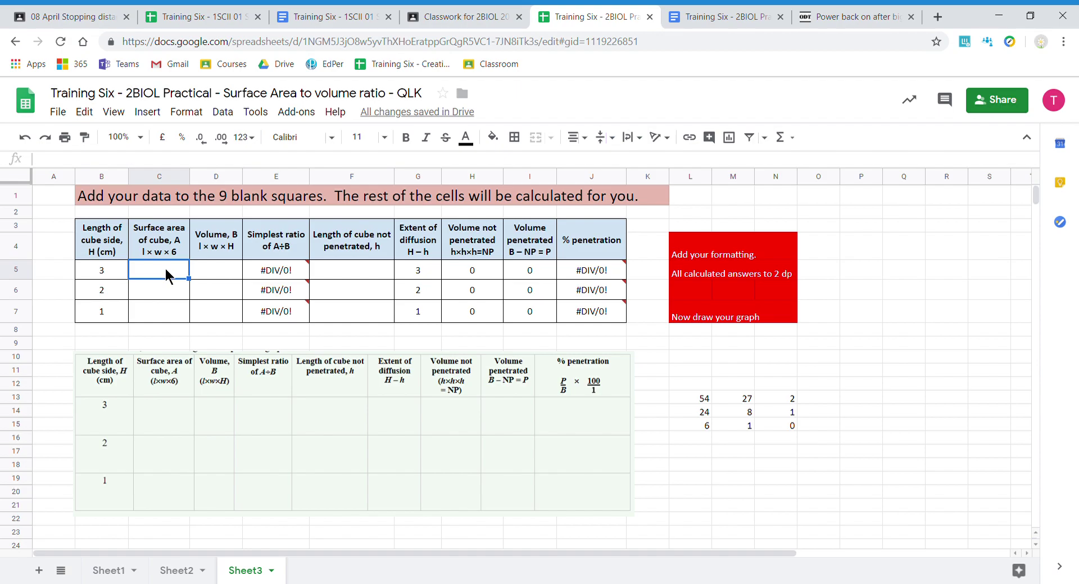
{"action": "type", "text": "54"}
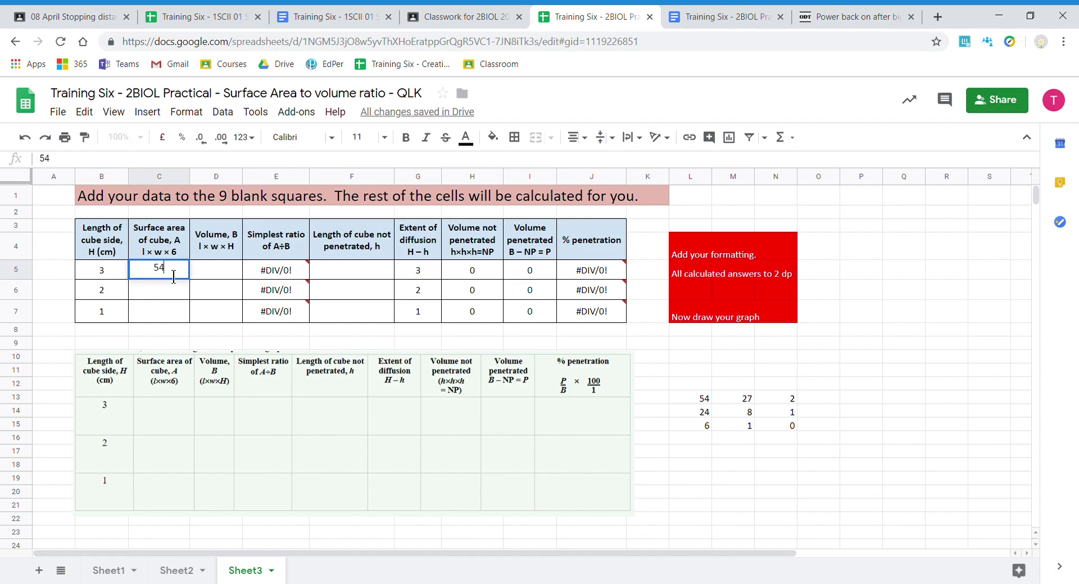
{"action": "key", "text": "Return"}
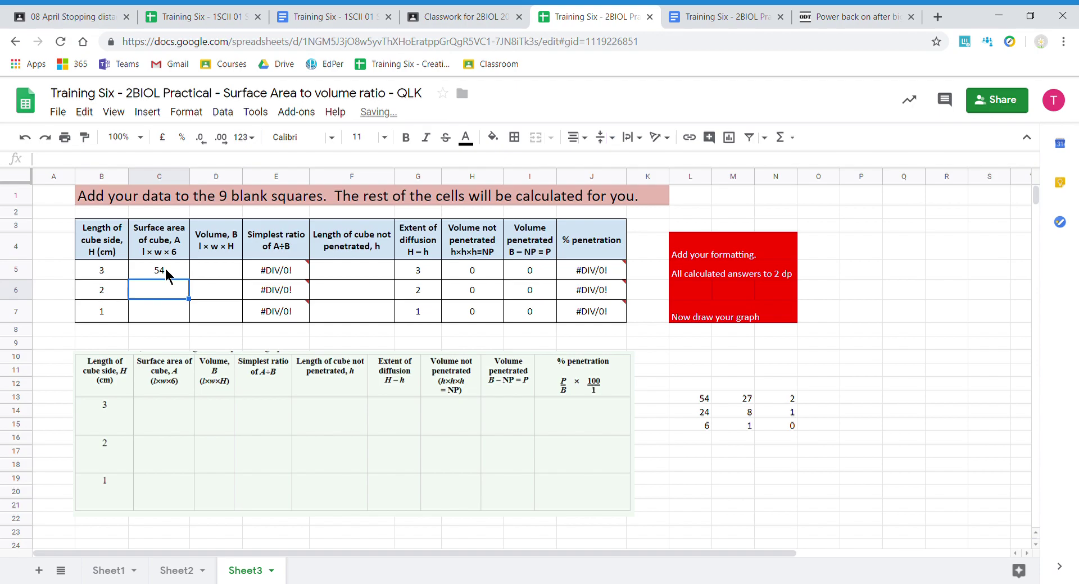
{"action": "type", "text": "24"}
{"action": "key", "text": "Return"}
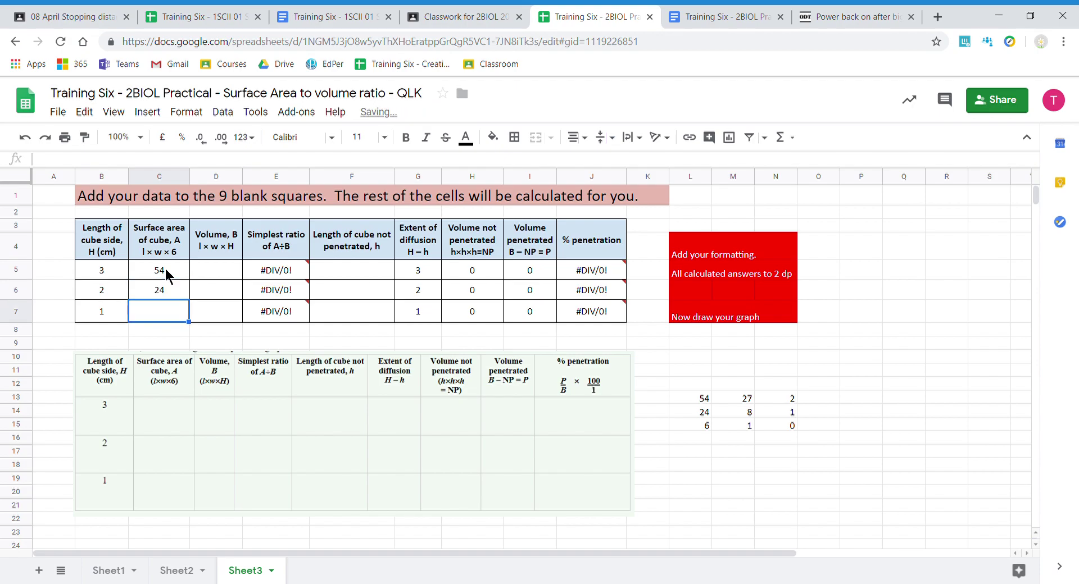
{"action": "type", "text": "6"}
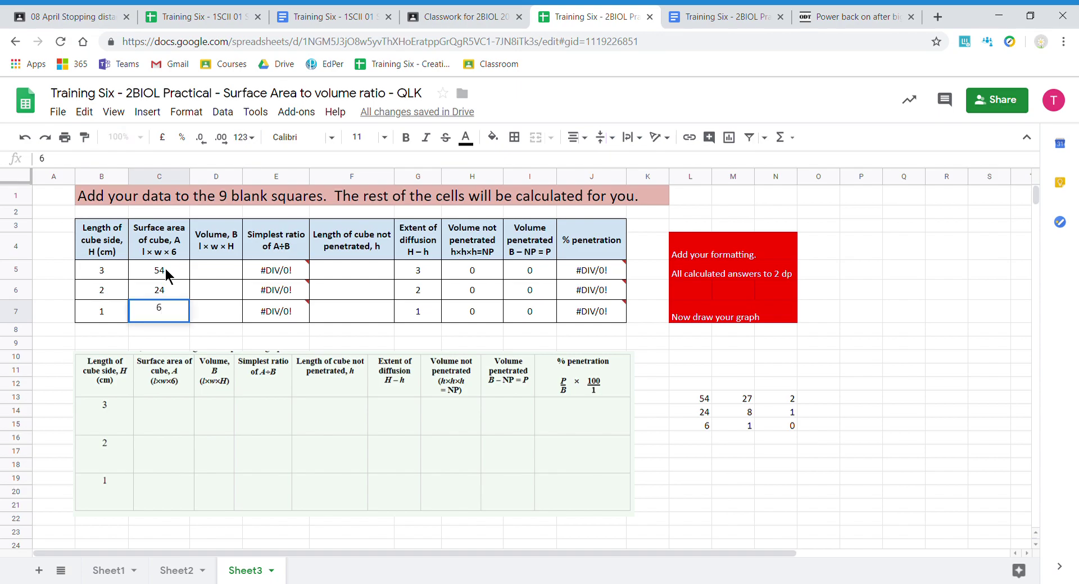
Step: Enter volumes 27, 8 and 1 in D5:D7
{"action": "left_click", "coordinate": [225, 275]}
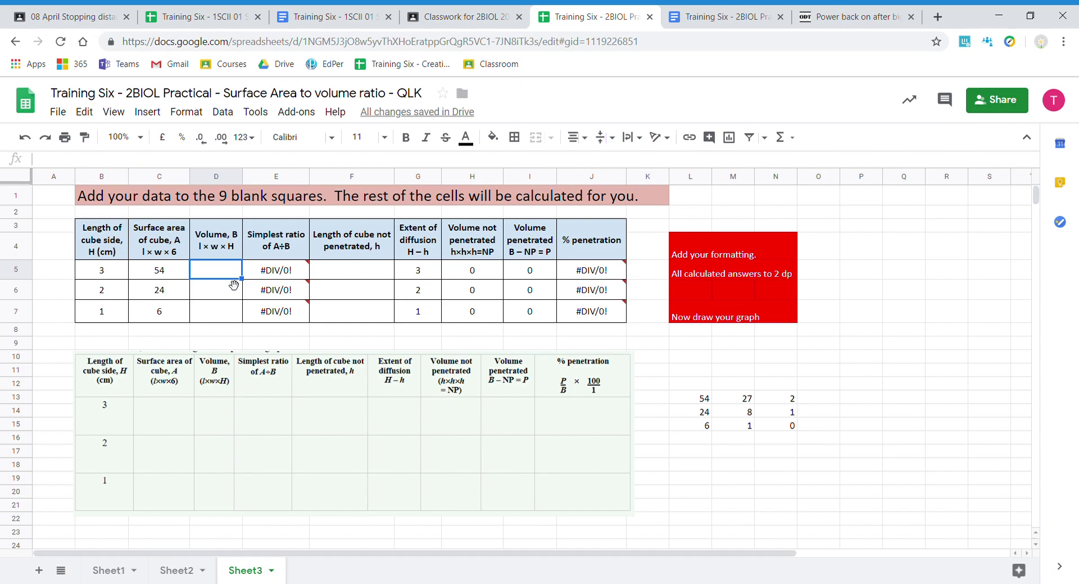
{"action": "type", "text": "27"}
{"action": "key", "text": "Return"}
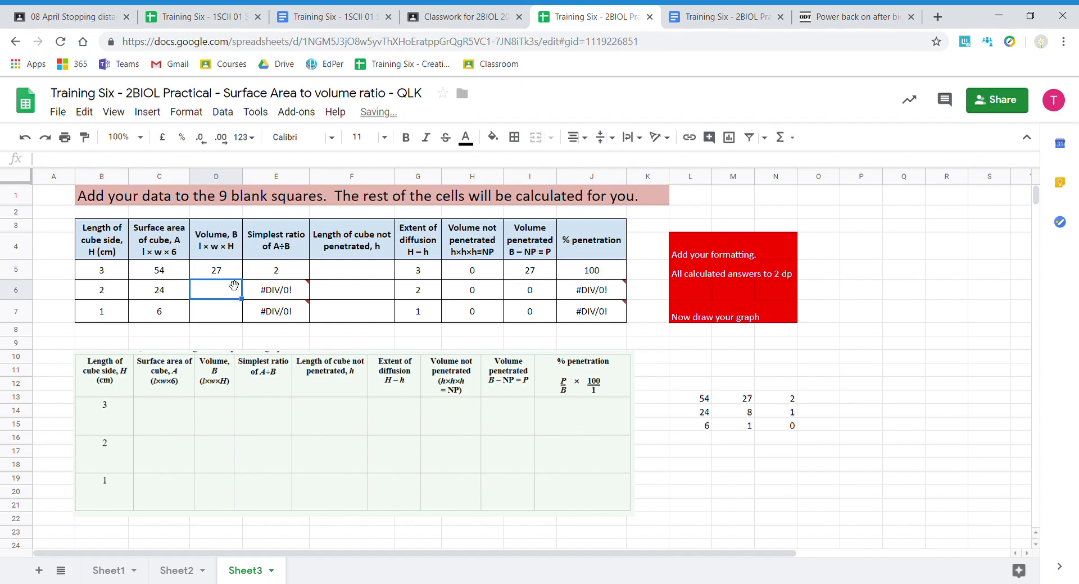
{"action": "type", "text": "8"}
{"action": "key", "text": "Return"}
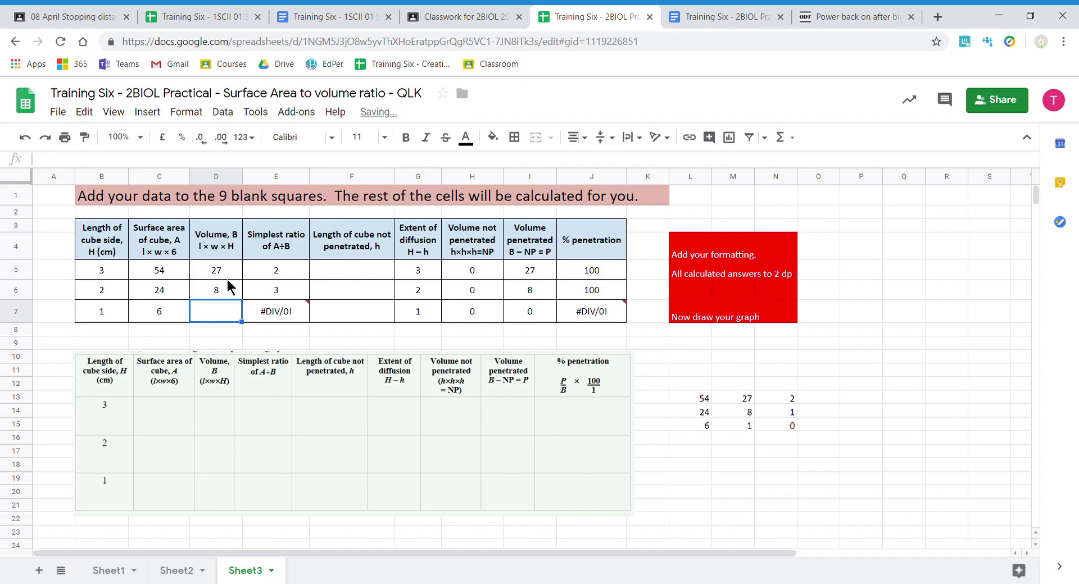
{"action": "type", "text": "1"}
{"action": "key", "text": "Return"}
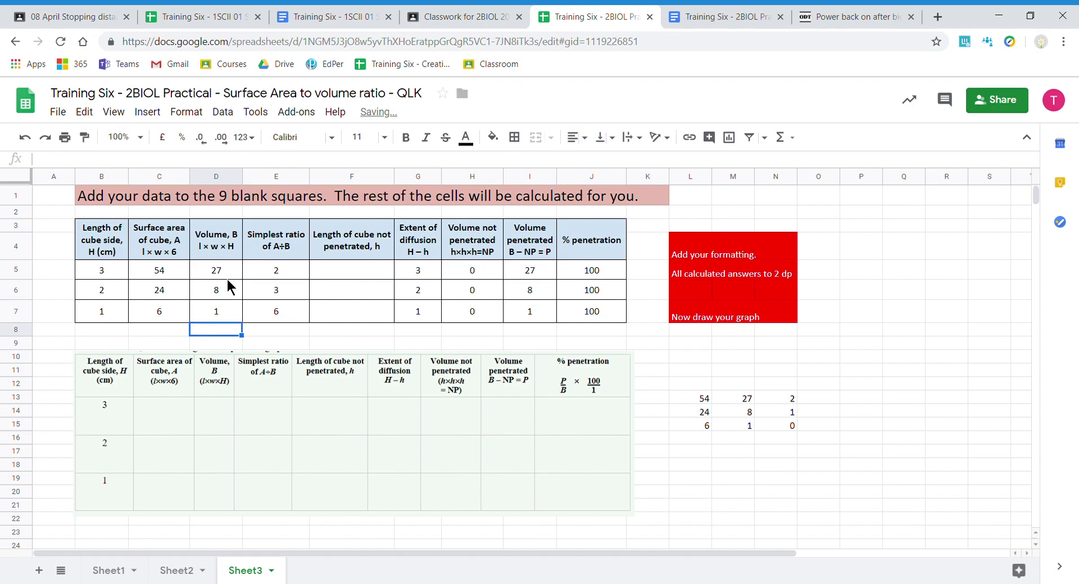
Step: Enter unpenetrated lengths 2, 1 and 0 in F5:F7, then select those three cells
{"action": "left_click", "coordinate": [349, 269]}
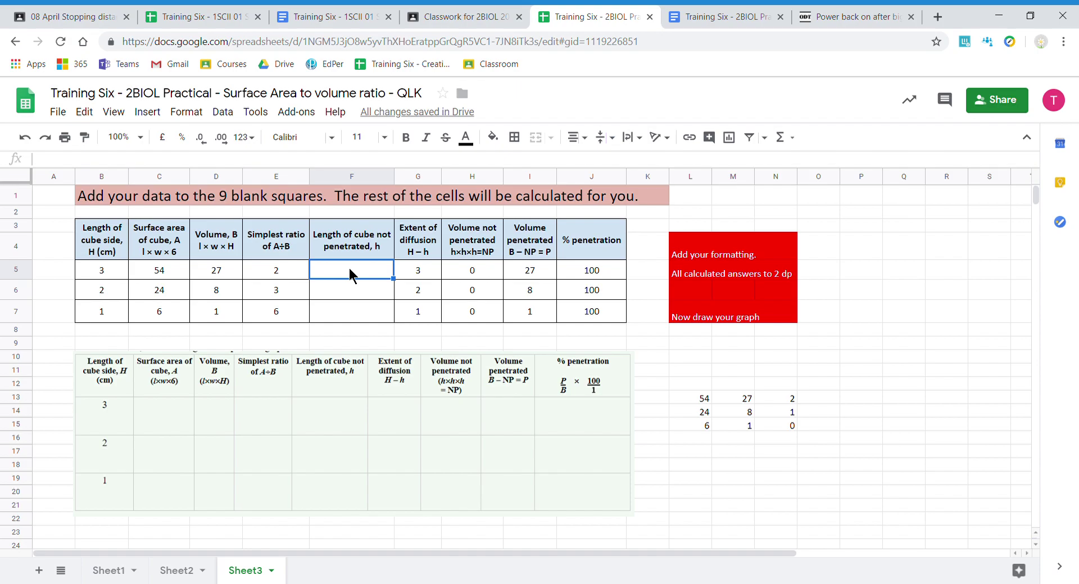
{"action": "type", "text": "2"}
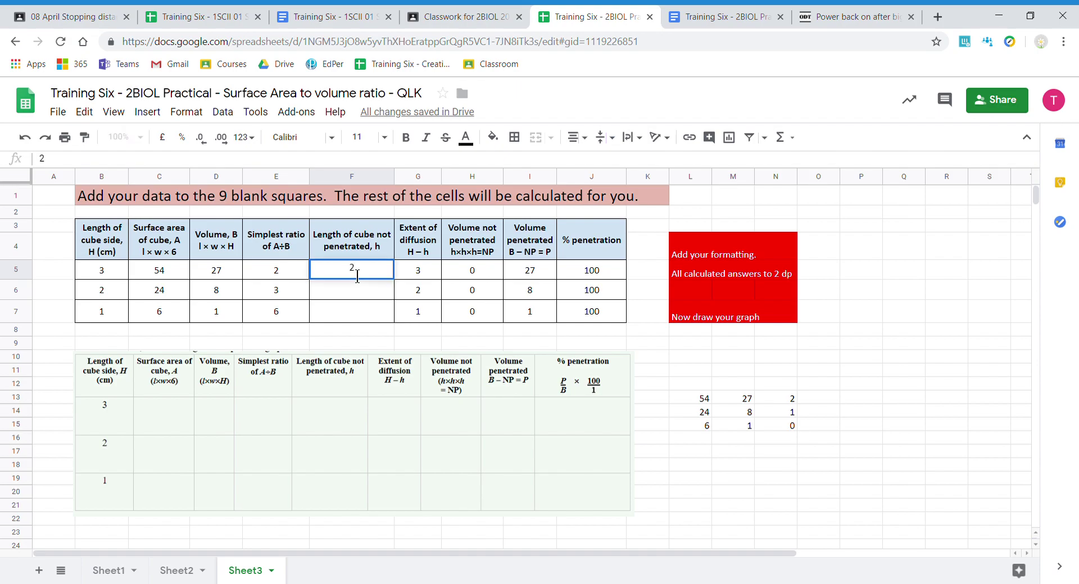
{"action": "key", "text": "Return"}
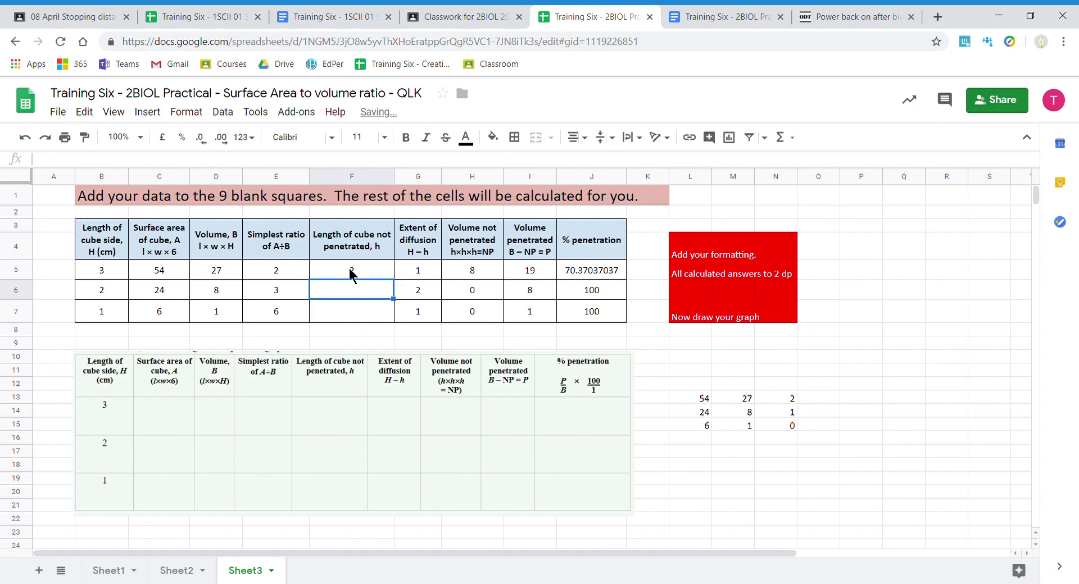
{"action": "type", "text": "1"}
{"action": "key", "text": "Return"}
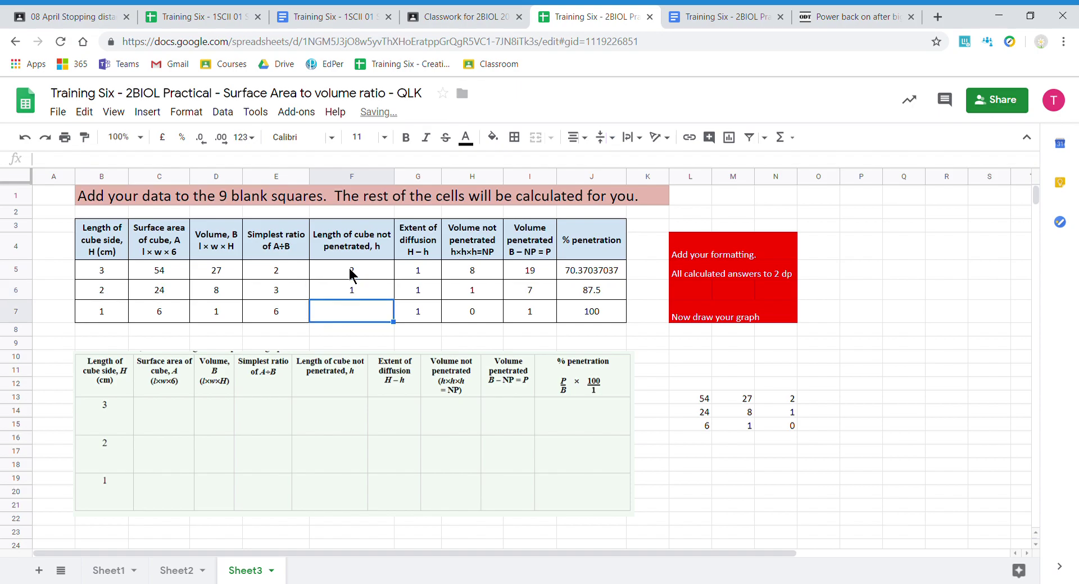
{"action": "type", "text": "0"}
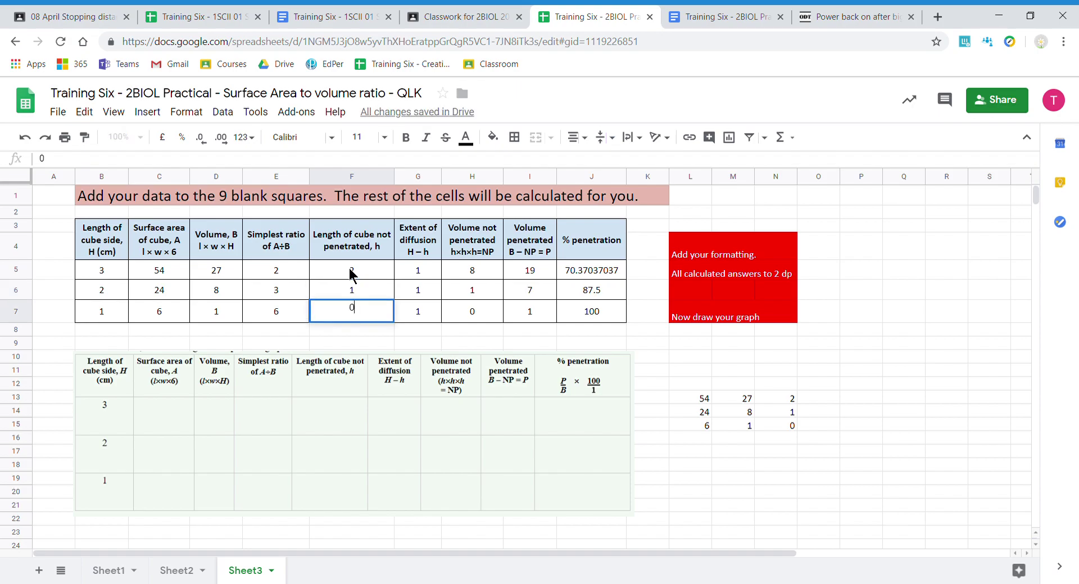
{"action": "left_click", "coordinate": [378, 290]}
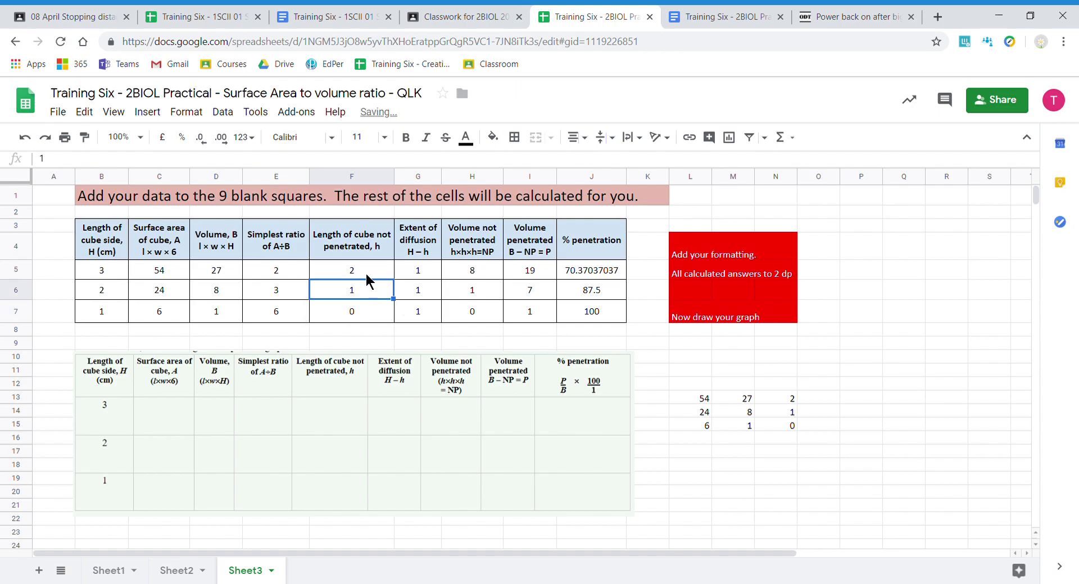
{"action": "left_click_drag", "start_coordinate": [367, 275], "coordinate": [374, 316]}
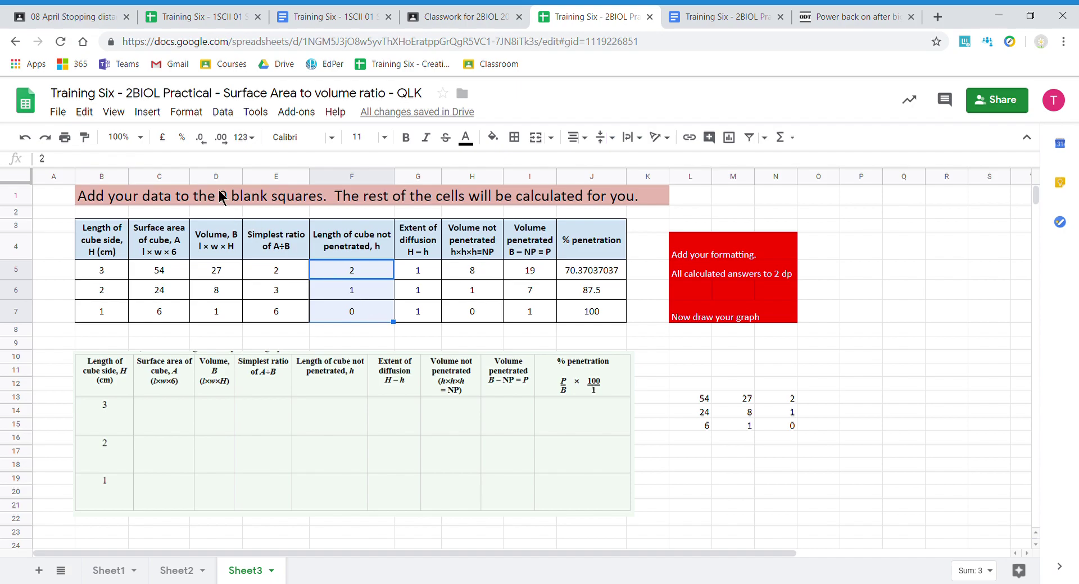
Step: Show the lengths with one decimal and the J5:J7 penetration values as 70.37, 87.50, 100.00
{"action": "left_click", "coordinate": [225, 141]}
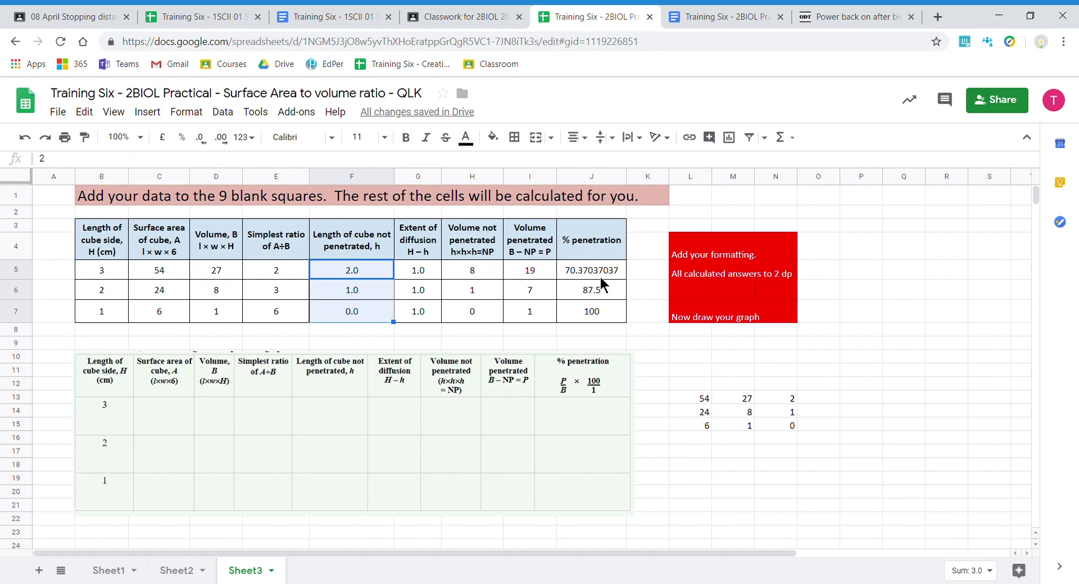
{"action": "left_click_drag", "start_coordinate": [598, 272], "coordinate": [602, 311]}
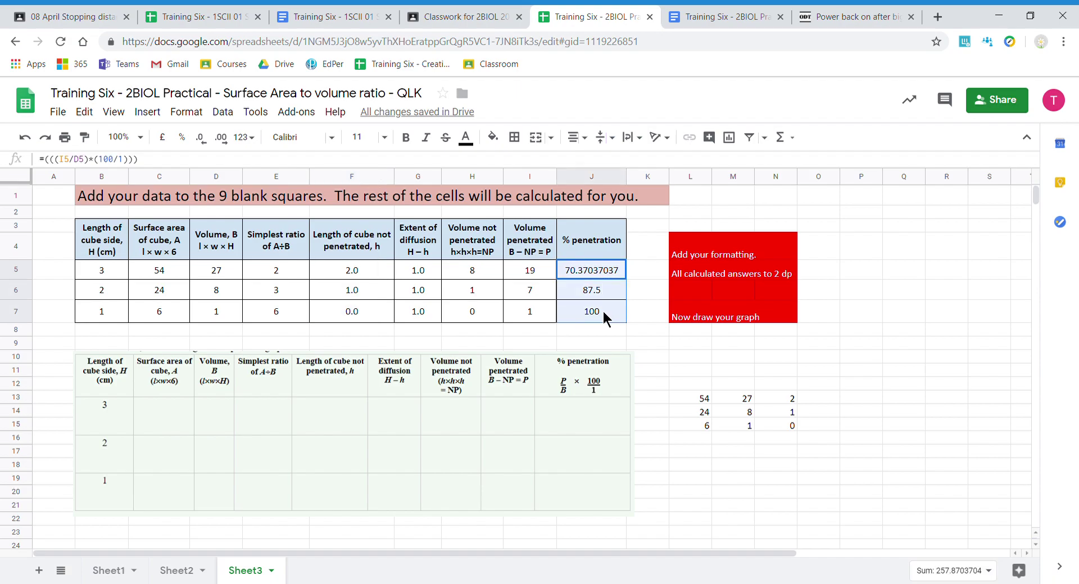
{"action": "left_click", "coordinate": [203, 145]}
{"action": "left_click", "coordinate": [204, 145]}
{"action": "left_click", "coordinate": [203, 145]}
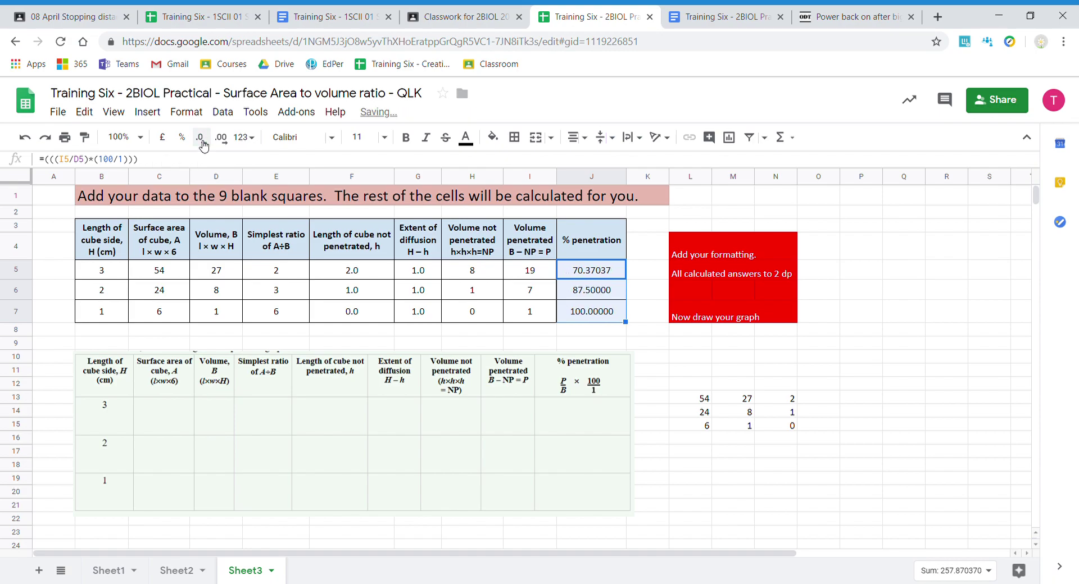
{"action": "left_click", "coordinate": [203, 145]}
{"action": "left_click", "coordinate": [204, 145]}
{"action": "left_click", "coordinate": [203, 145]}
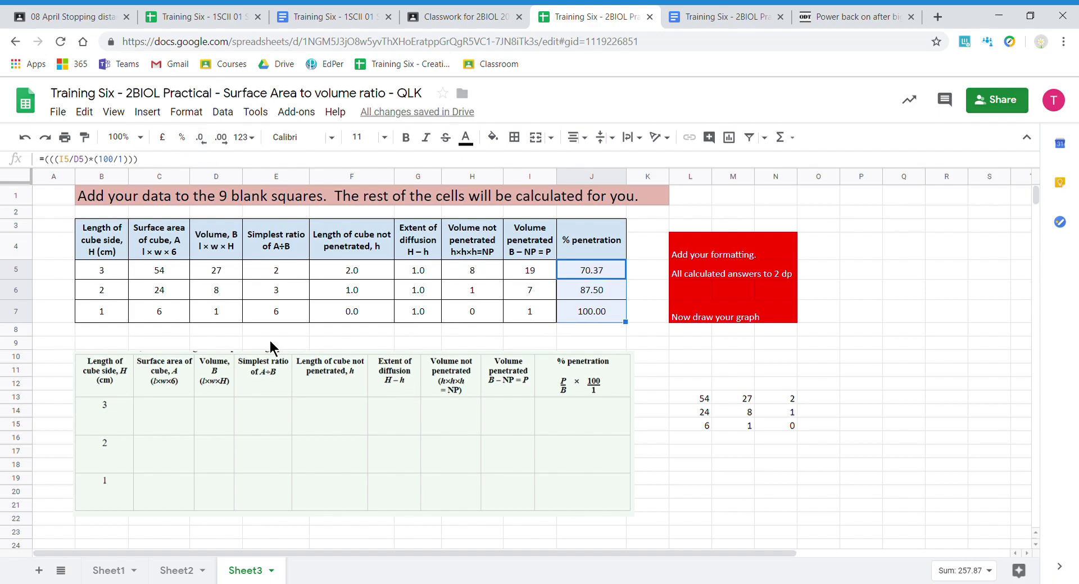
{"action": "left_click", "coordinate": [202, 313]}
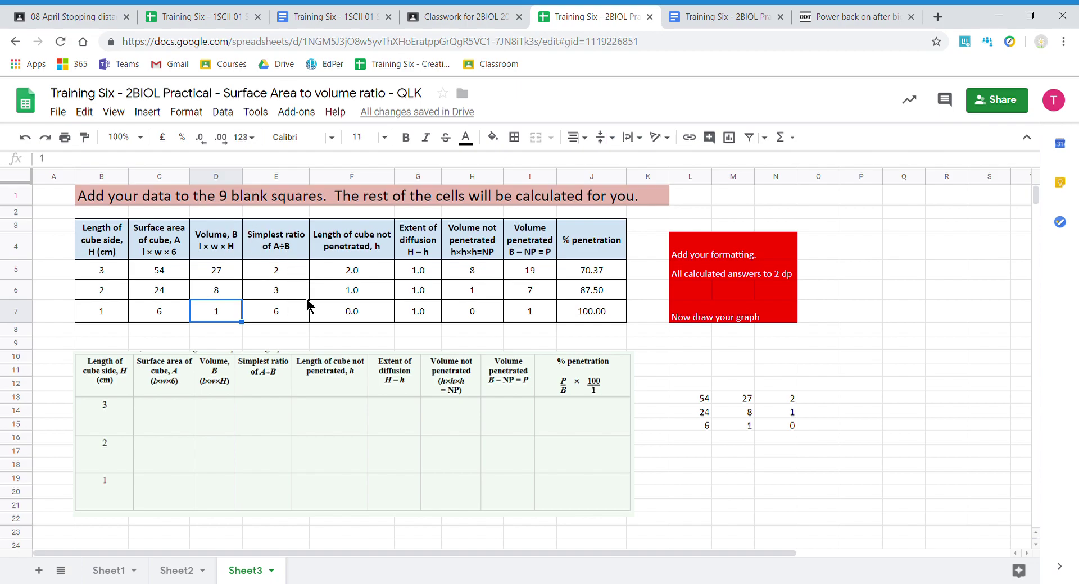
Step: Chart ratio values E5:E7 against % penetration J5:J7 as a scatter chart
{"action": "left_click_drag", "start_coordinate": [272, 271], "coordinate": [292, 312]}
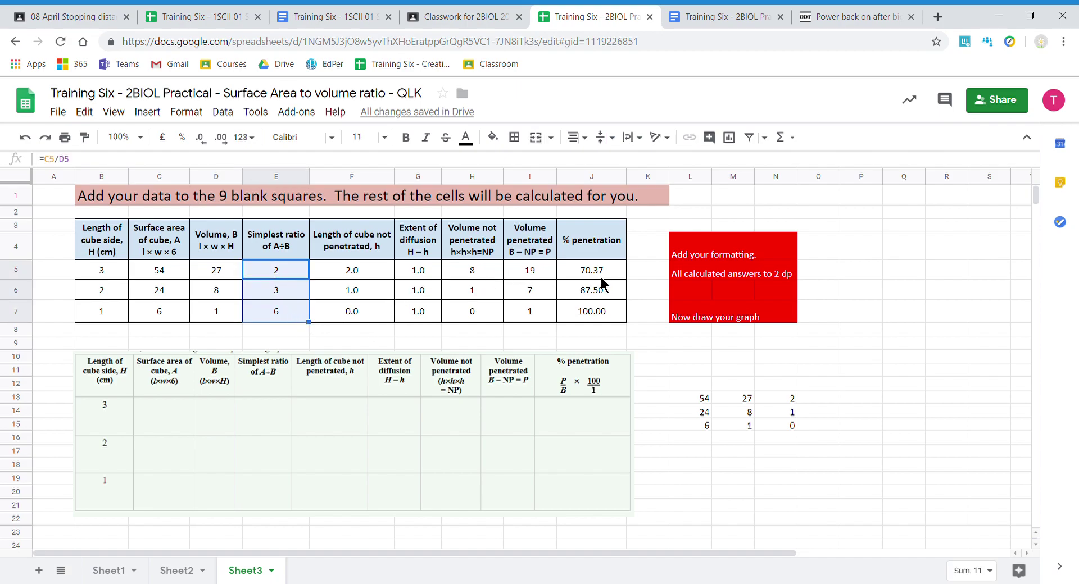
{"action": "left_click_drag", "start_coordinate": [600, 273], "coordinate": [613, 316]}
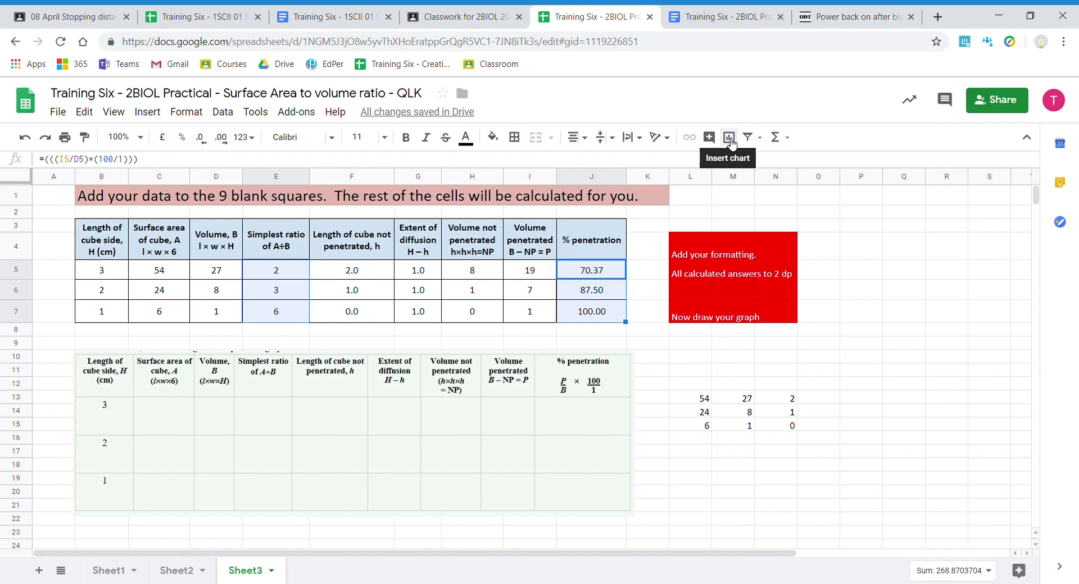
{"action": "left_click", "coordinate": [730, 137]}
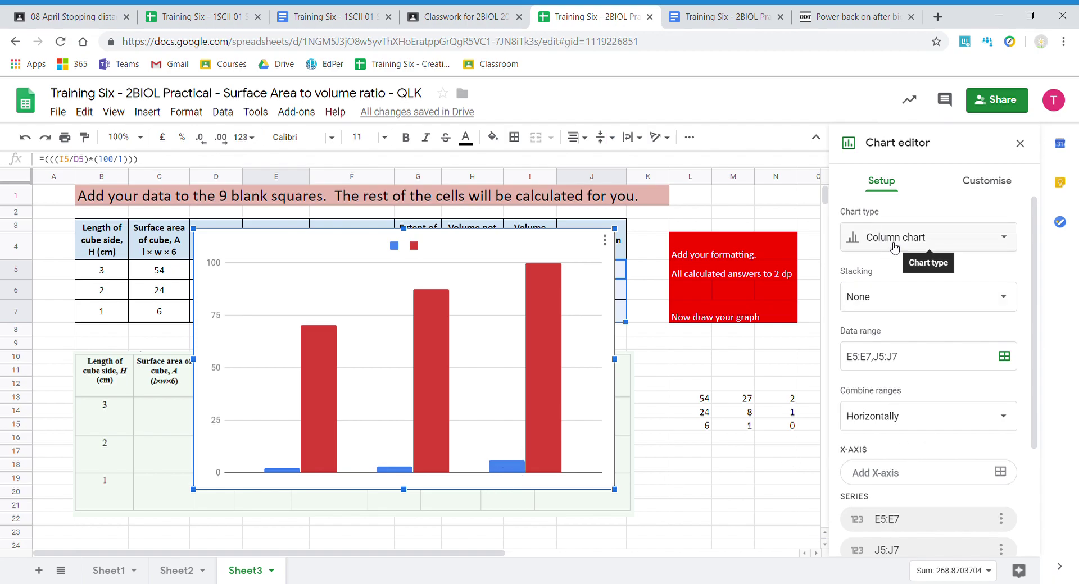
{"action": "left_click", "coordinate": [894, 247]}
{"action": "scroll", "coordinate": [921, 386], "scroll_direction": "down", "scroll_amount": 5}
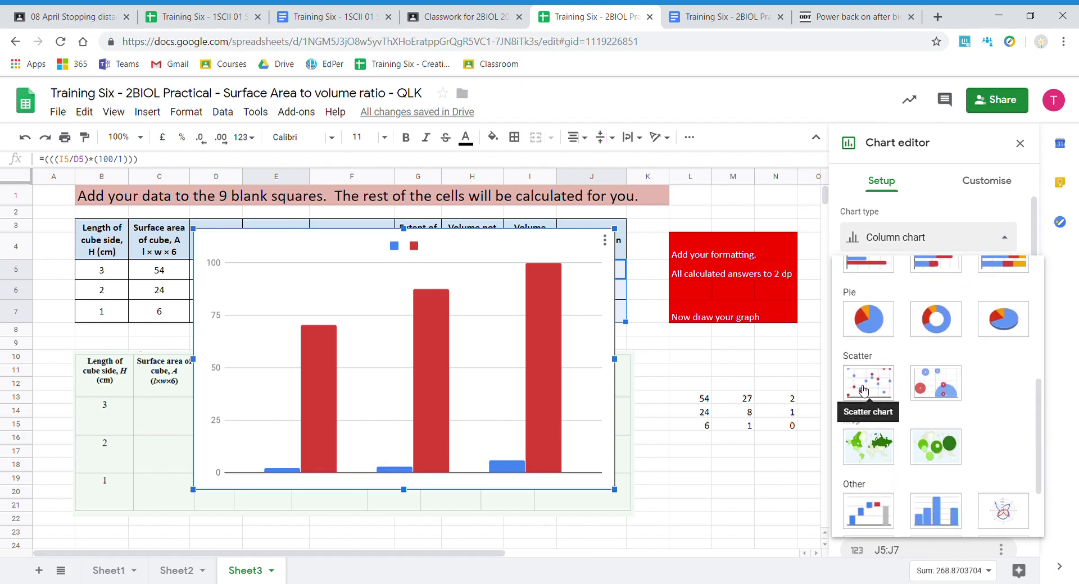
{"action": "left_click", "coordinate": [860, 386]}
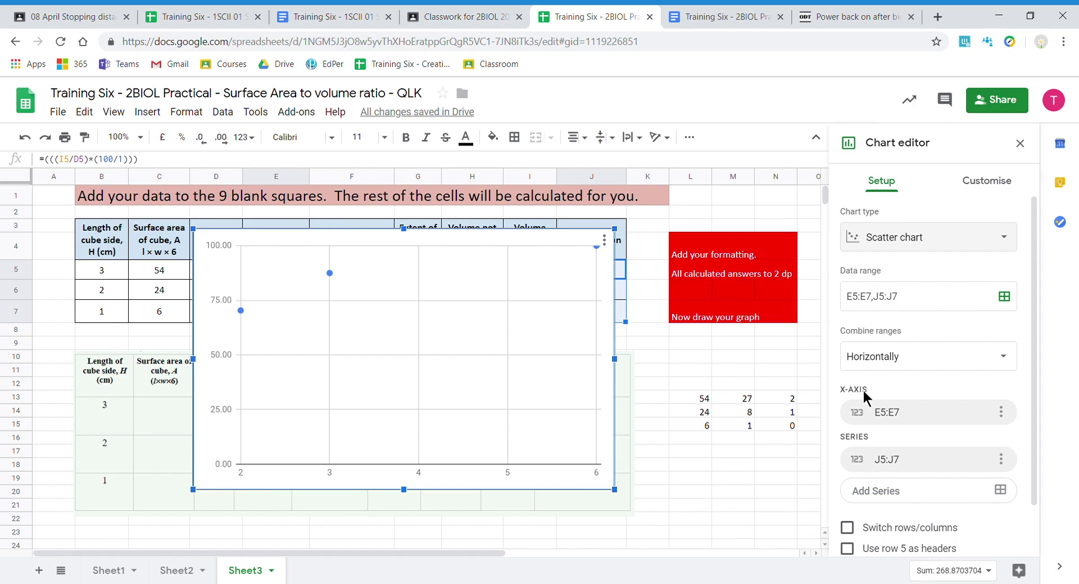
Step: Title the horizontal axis 'Surface area to volume ratio of Agar block'
{"action": "left_click", "coordinate": [982, 181]}
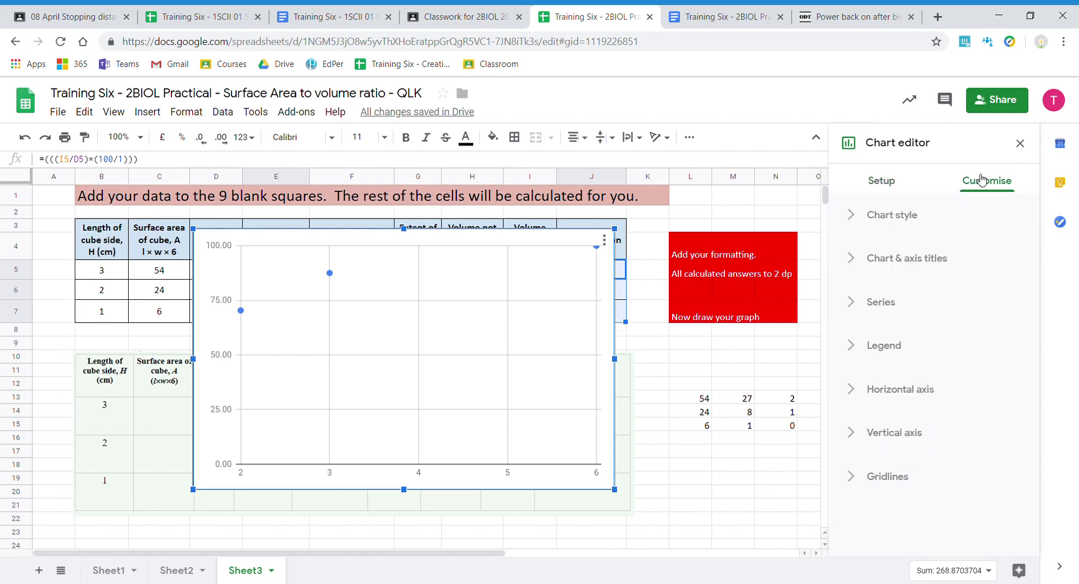
{"action": "left_click", "coordinate": [932, 264]}
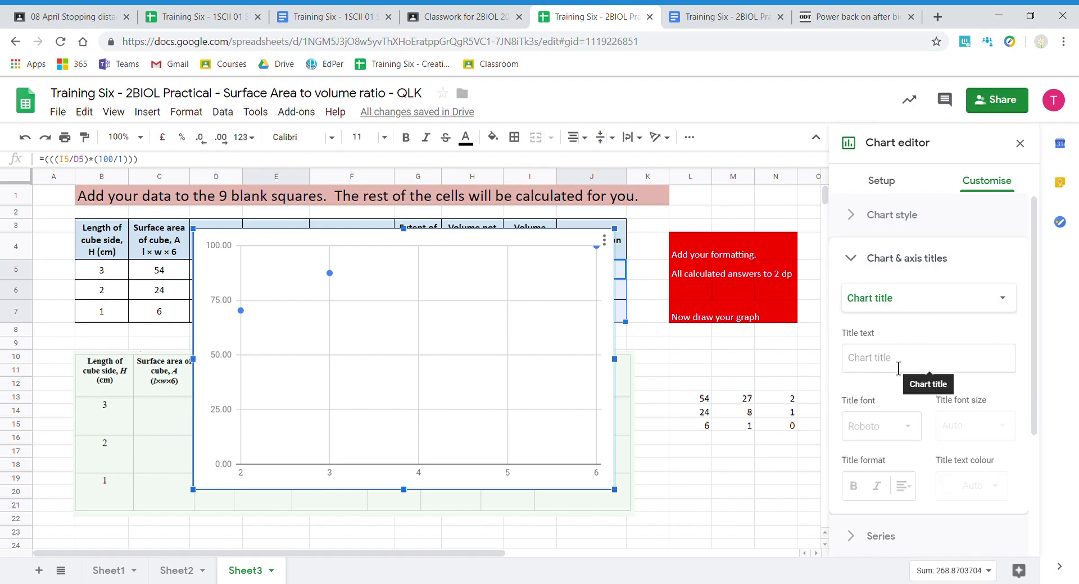
{"action": "left_click", "coordinate": [881, 299]}
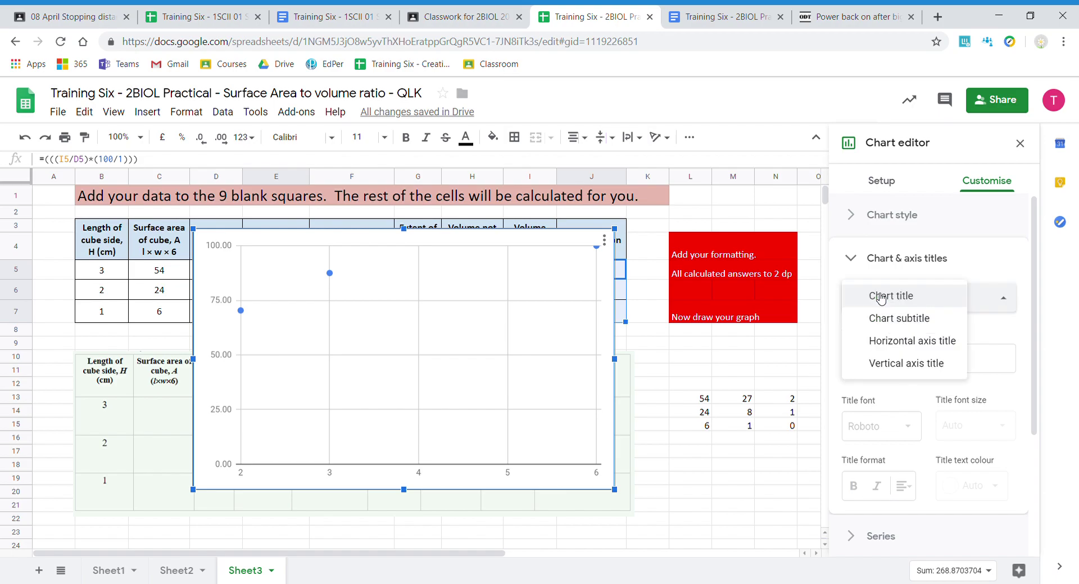
{"action": "left_click", "coordinate": [908, 344]}
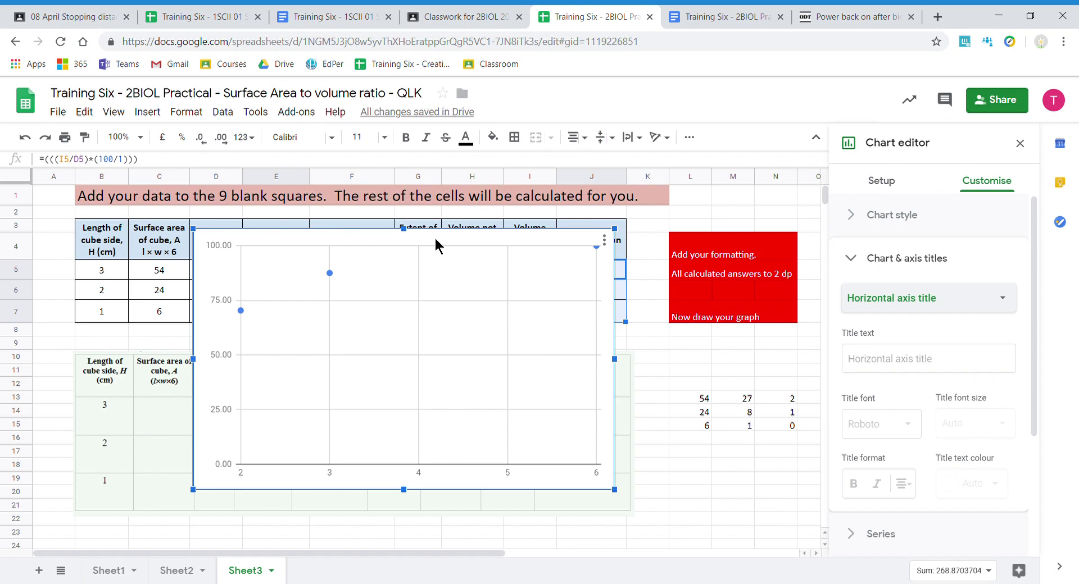
{"action": "left_click_drag", "start_coordinate": [436, 243], "coordinate": [441, 298]}
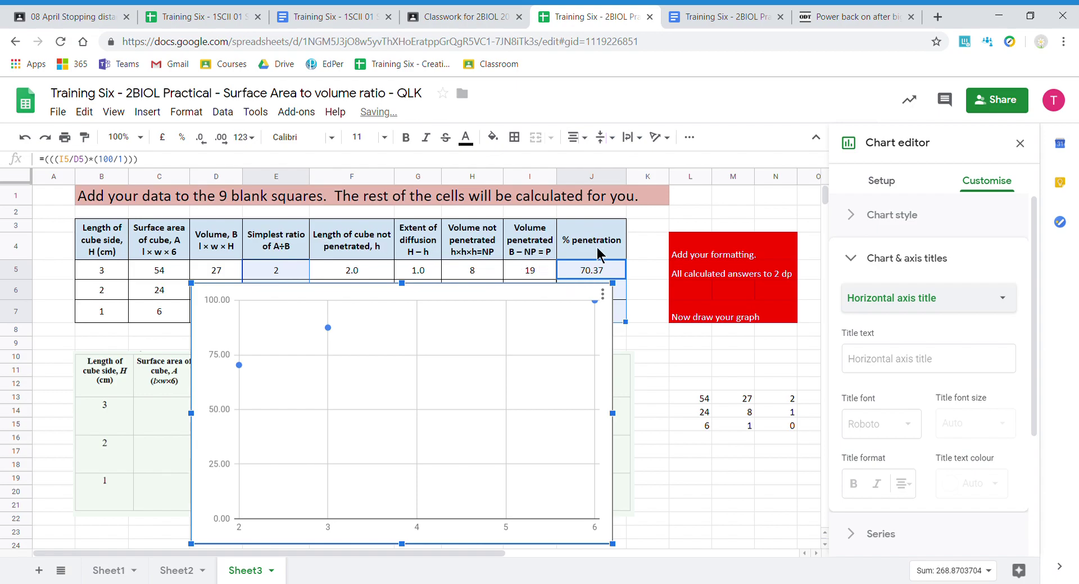
{"action": "left_click", "coordinate": [936, 364]}
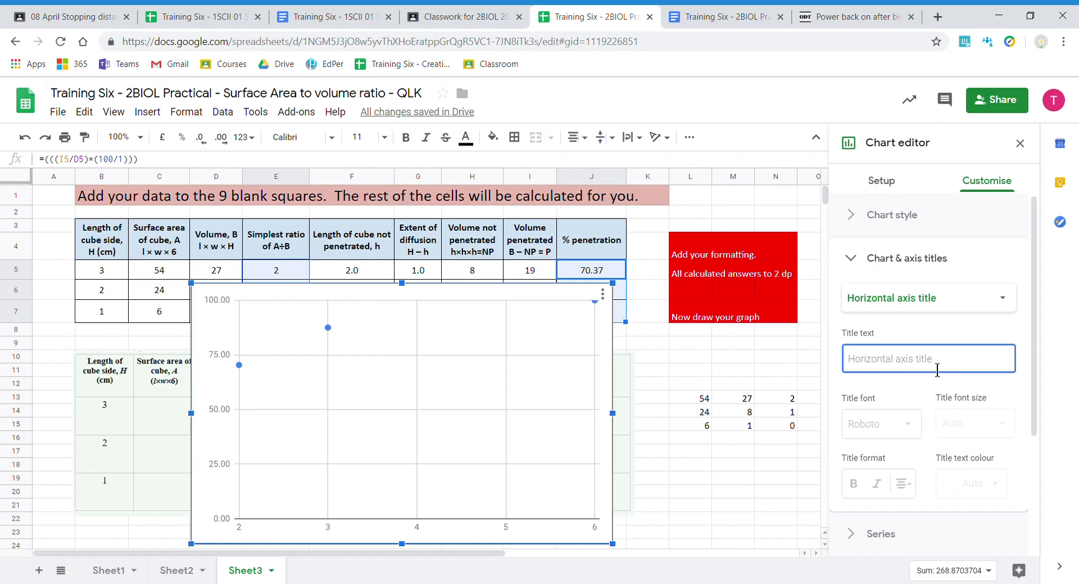
{"action": "type", "text": "S"}
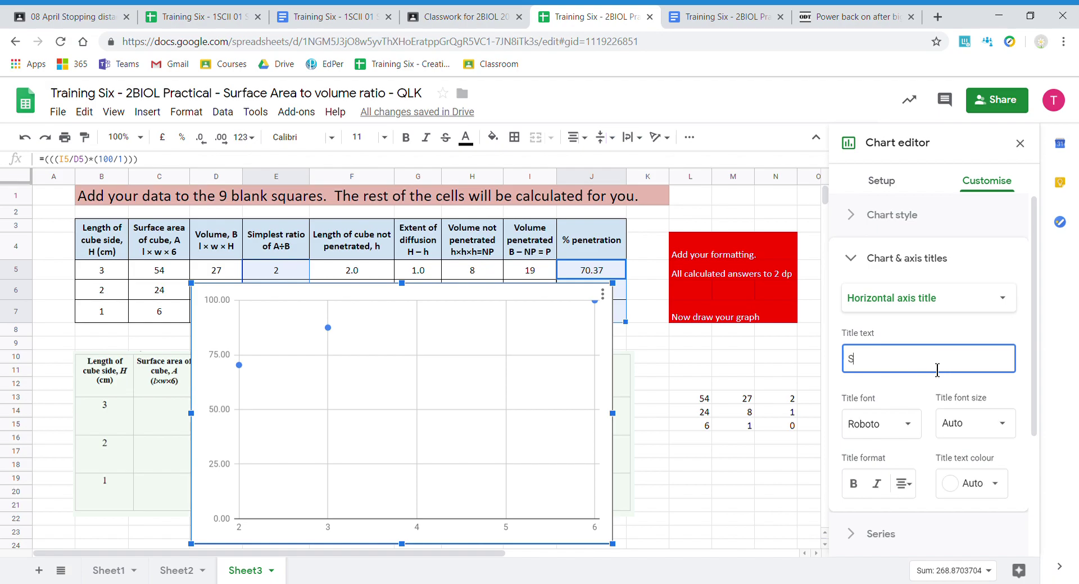
{"action": "type", "text": "urface area to volum"}
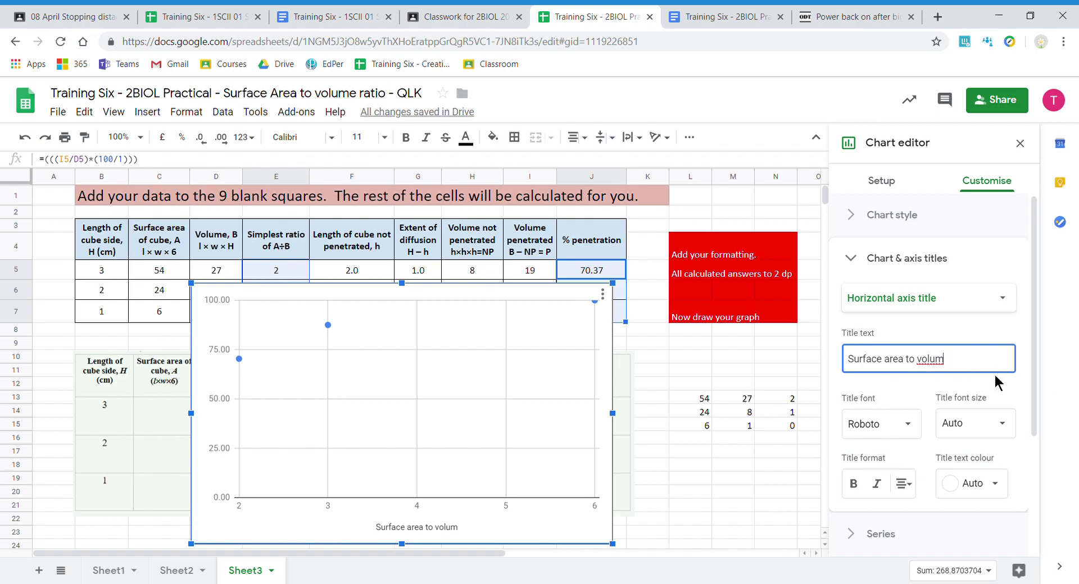
{"action": "type", "text": "e ra"}
{"action": "type", "text": "tio of Agar bloc"}
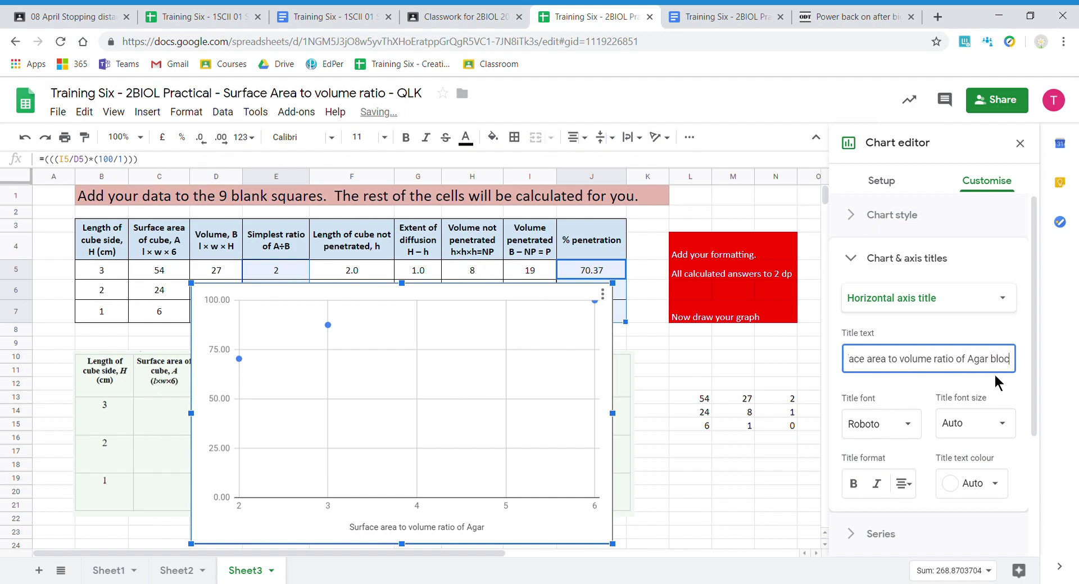
{"action": "type", "text": "k"}
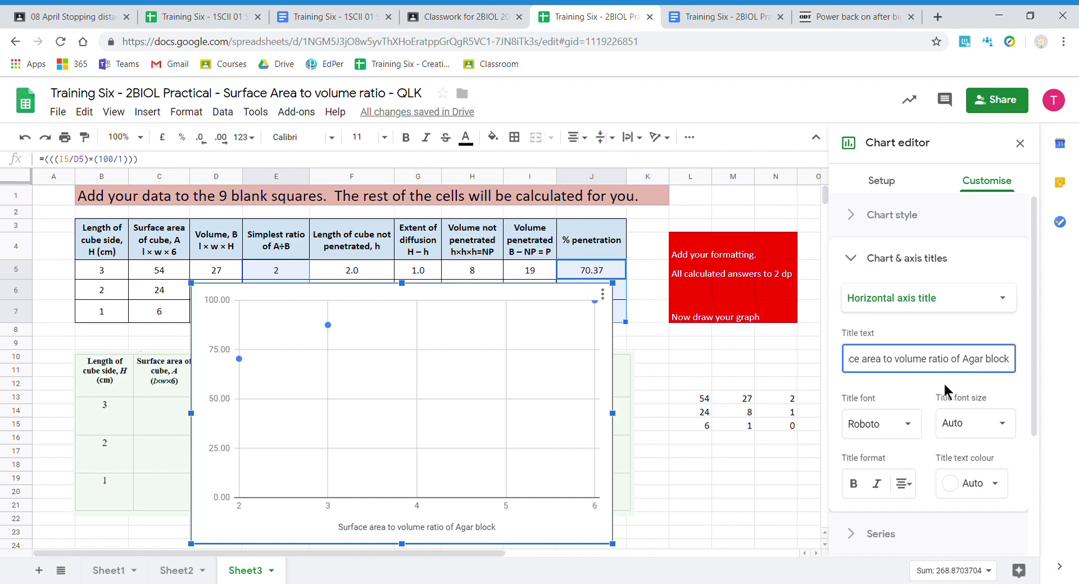
{"action": "scroll", "coordinate": [945, 386], "scroll_direction": "down", "scroll_amount": 1}
{"action": "scroll", "coordinate": [944, 393], "scroll_direction": "up", "scroll_amount": 1}
Step: Title the vertical axis '% penetration of NaOH'
{"action": "left_click", "coordinate": [922, 298]}
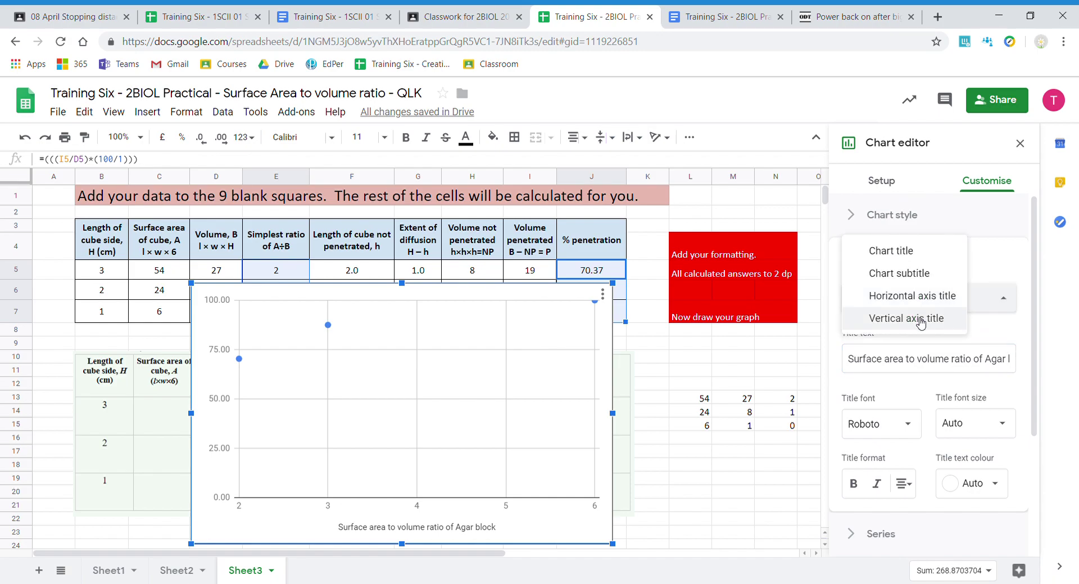
{"action": "left_click", "coordinate": [920, 319]}
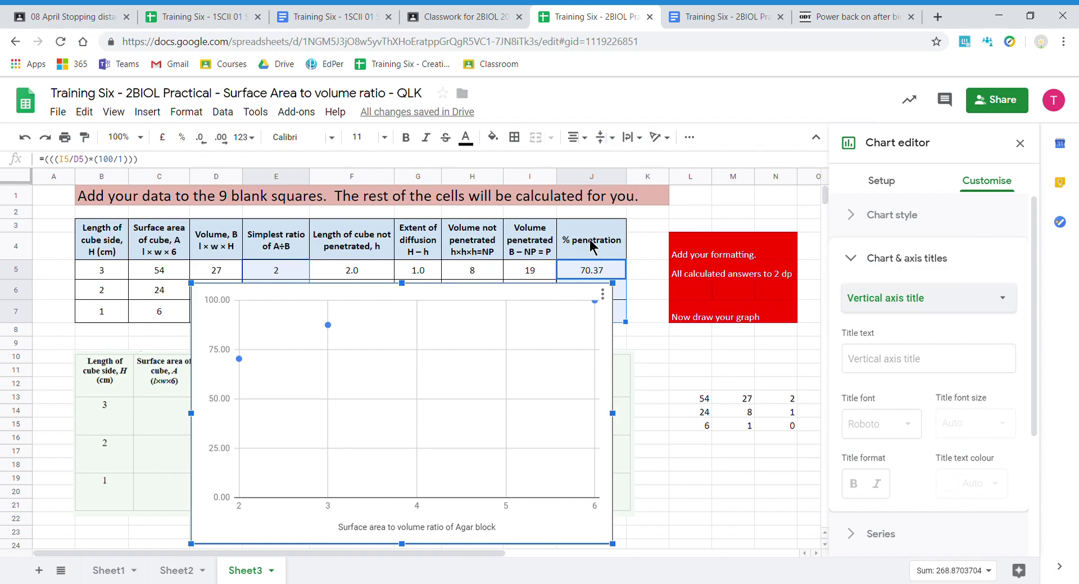
{"action": "left_click", "coordinate": [917, 368]}
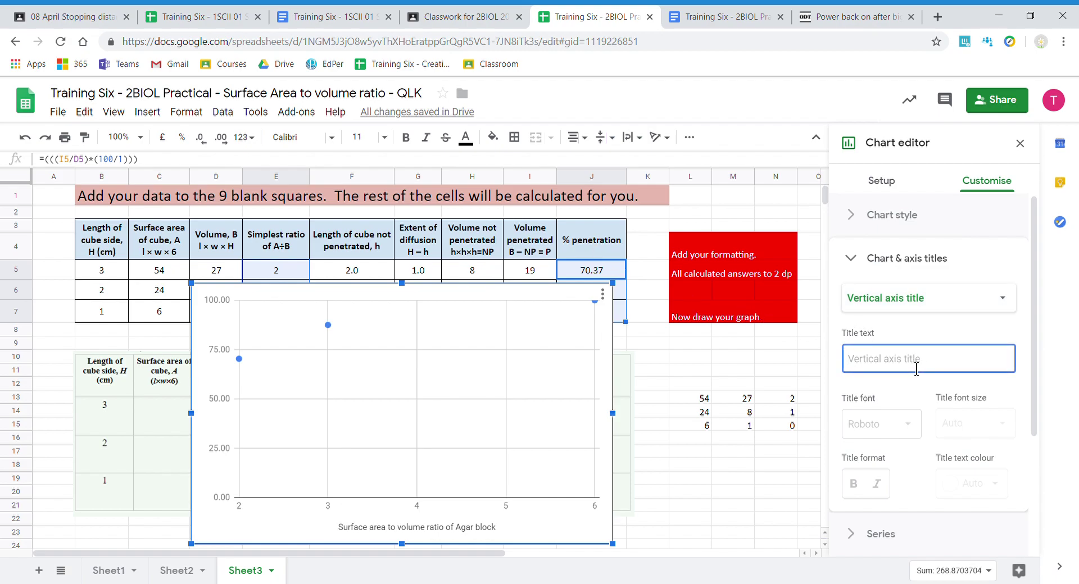
{"action": "type", "text": "%"}
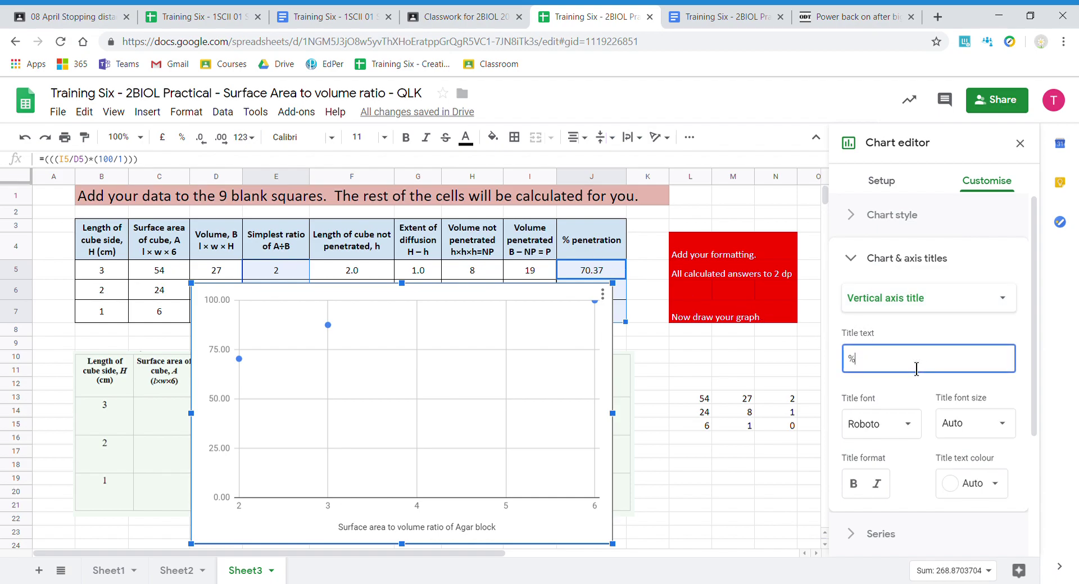
{"action": "type", "text": "pene"}
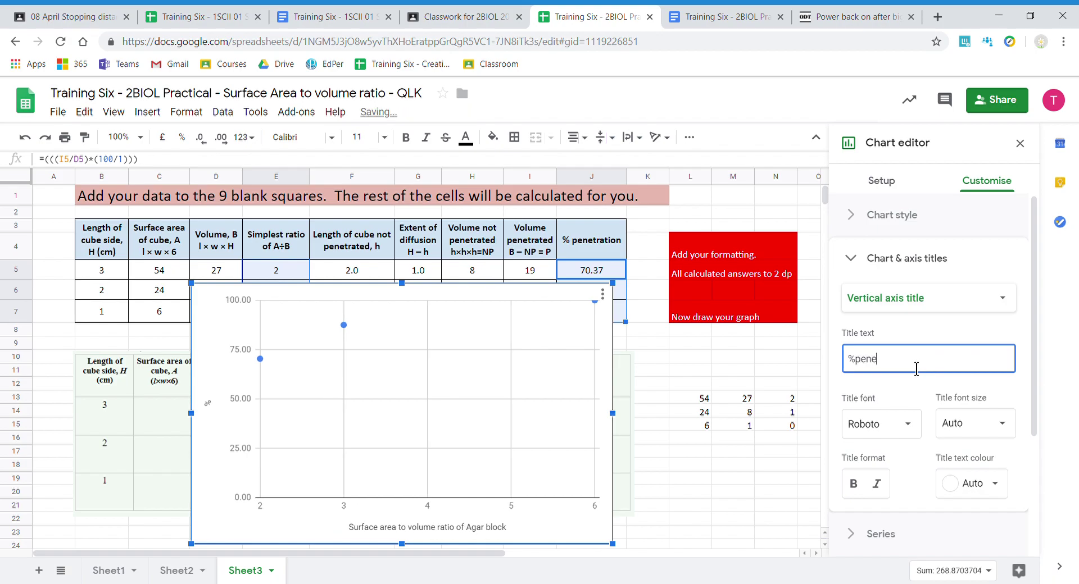
{"action": "type", "text": "tration o"}
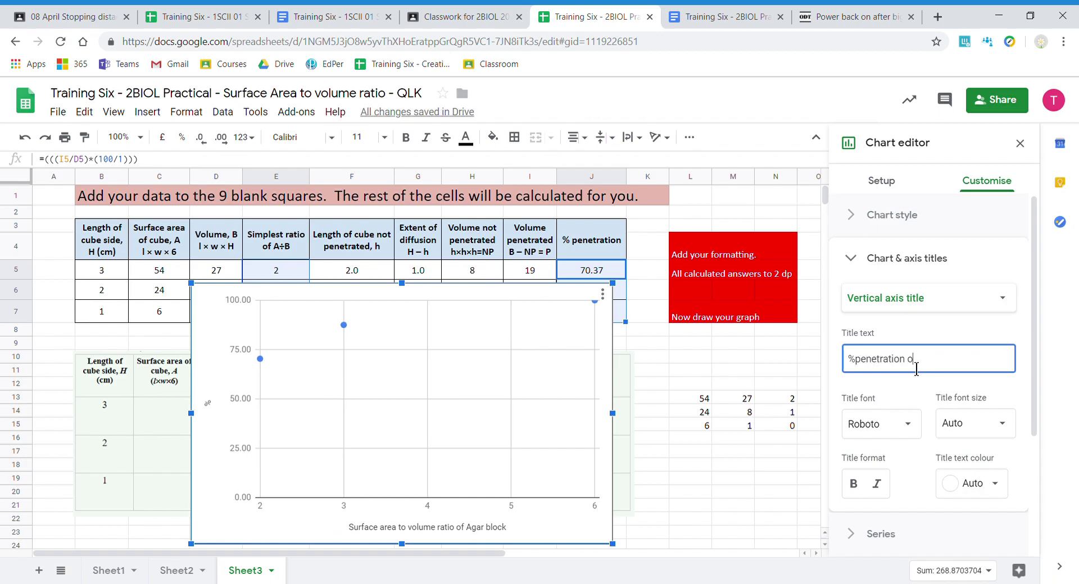
{"action": "type", "text": "f NaO"}
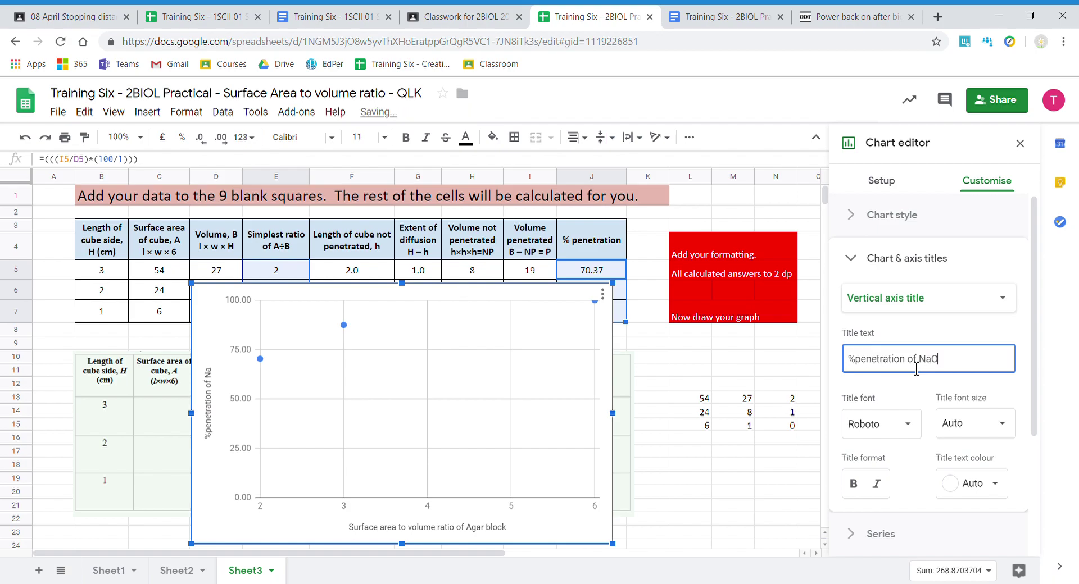
{"action": "type", "text": "H"}
{"action": "left_click", "coordinate": [857, 369]}
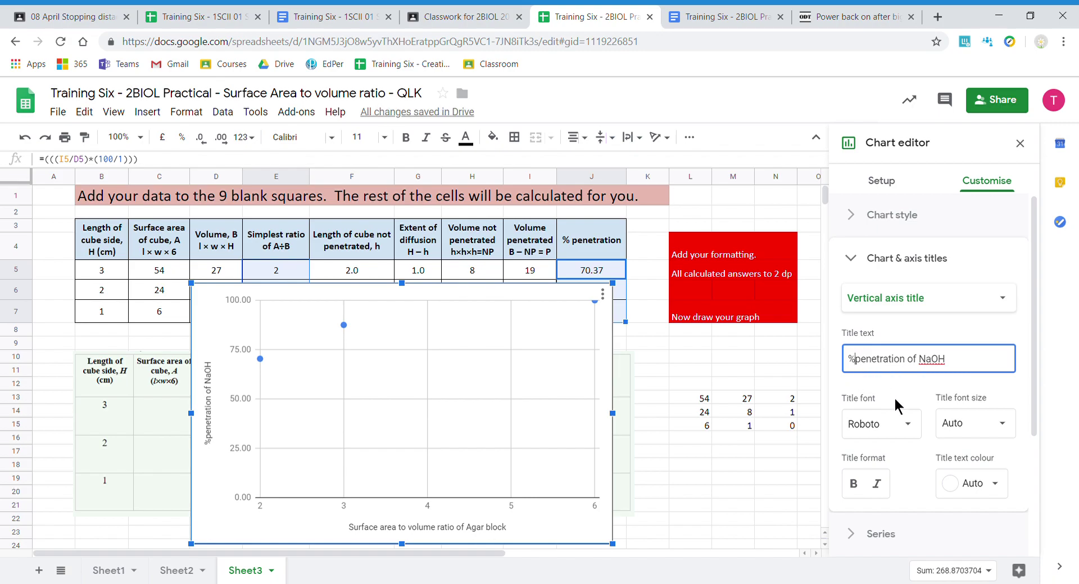
{"action": "left_click", "coordinate": [996, 343]}
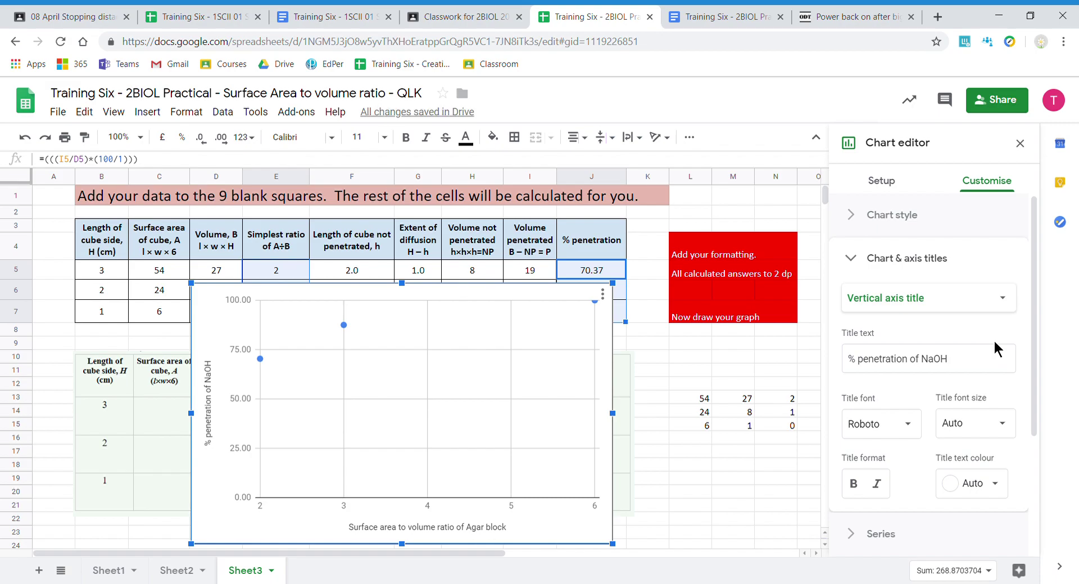
Step: Set the series point shape to X mark and point size to 14px
{"action": "scroll", "coordinate": [995, 344], "scroll_direction": "down", "scroll_amount": 3}
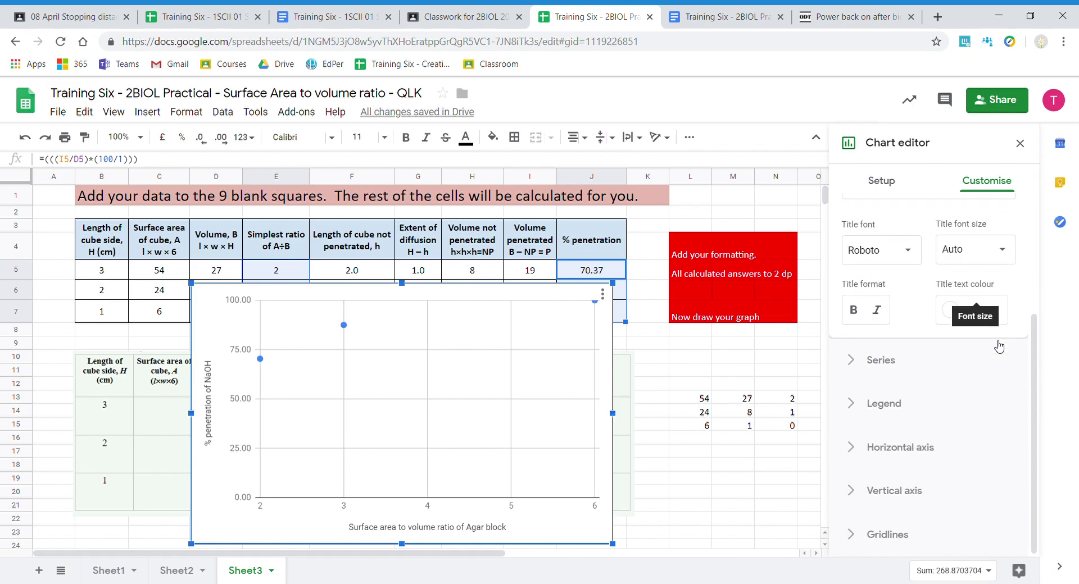
{"action": "left_click", "coordinate": [892, 360]}
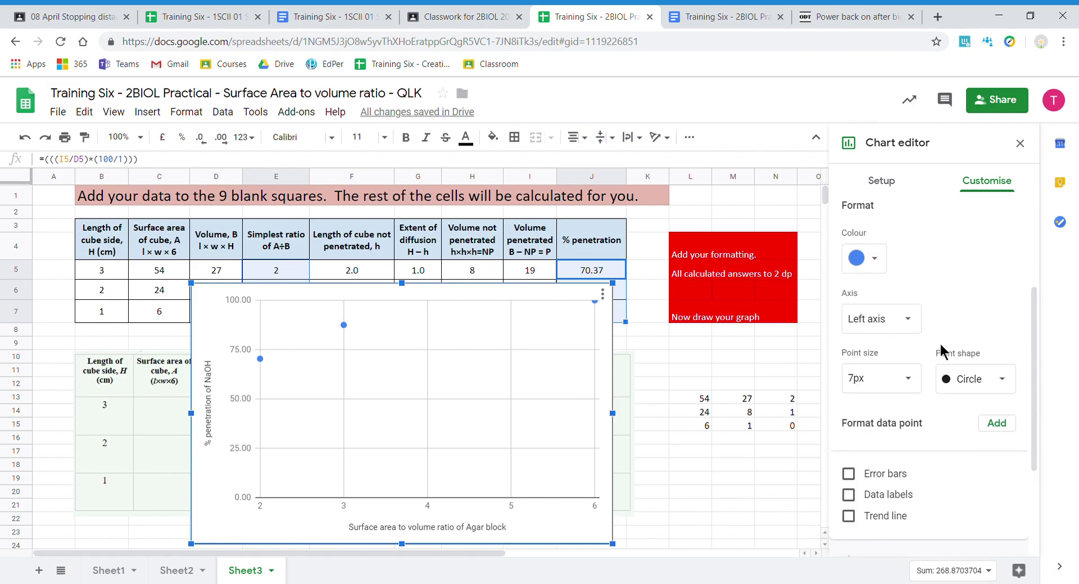
{"action": "left_click", "coordinate": [978, 380]}
{"action": "left_click", "coordinate": [979, 400]}
{"action": "left_click", "coordinate": [978, 380]}
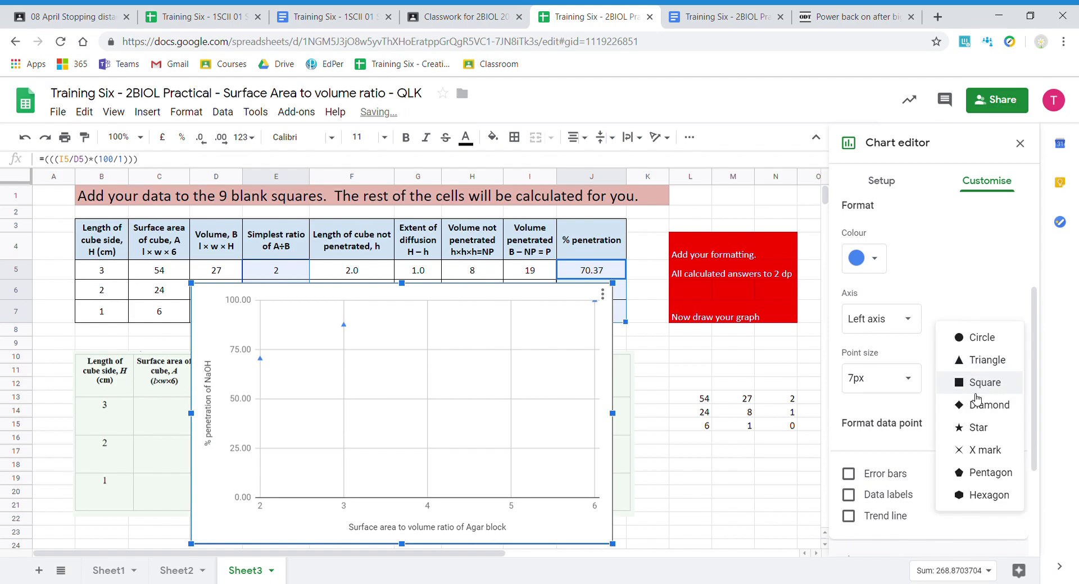
{"action": "left_click", "coordinate": [975, 448]}
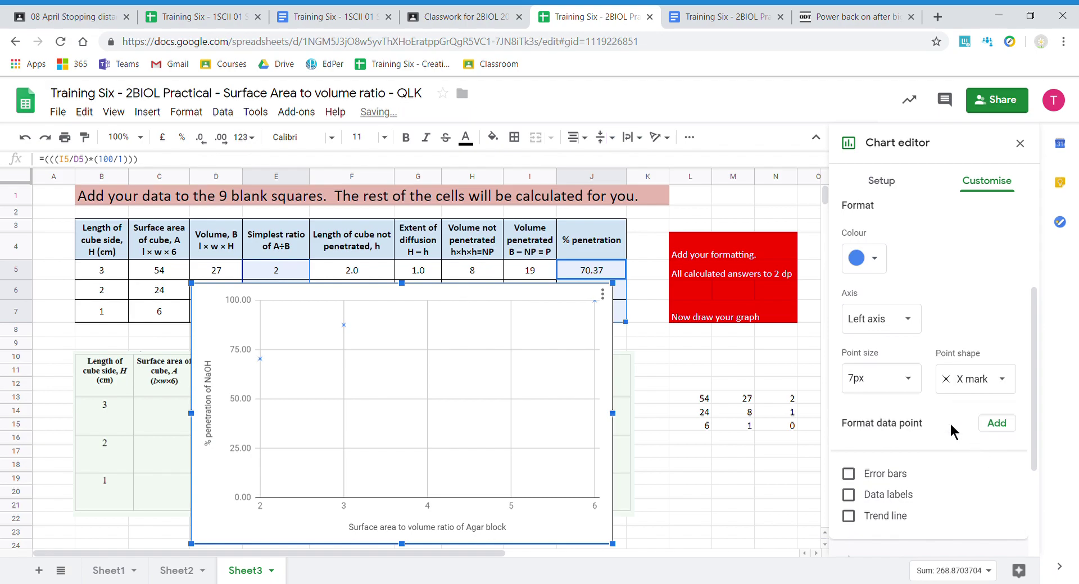
{"action": "left_click", "coordinate": [911, 380]}
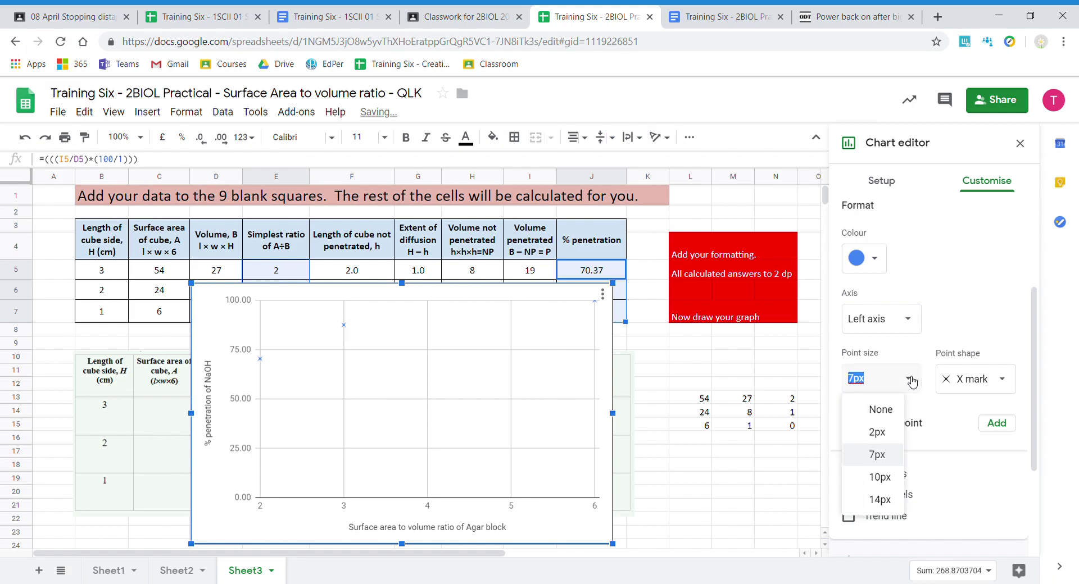
{"action": "left_click", "coordinate": [880, 500]}
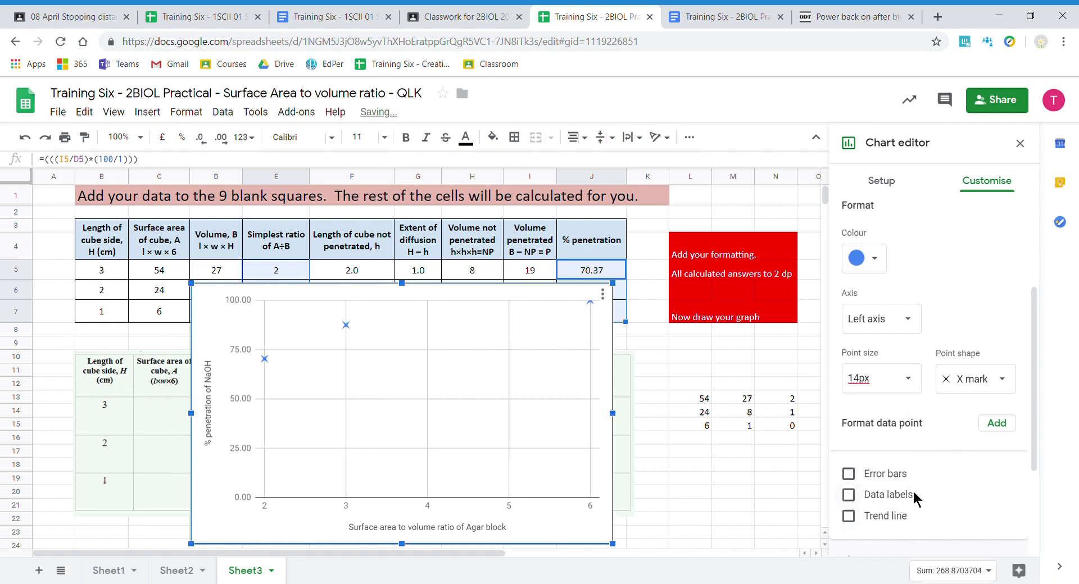
{"action": "scroll", "coordinate": [929, 481], "scroll_direction": "down", "scroll_amount": 3}
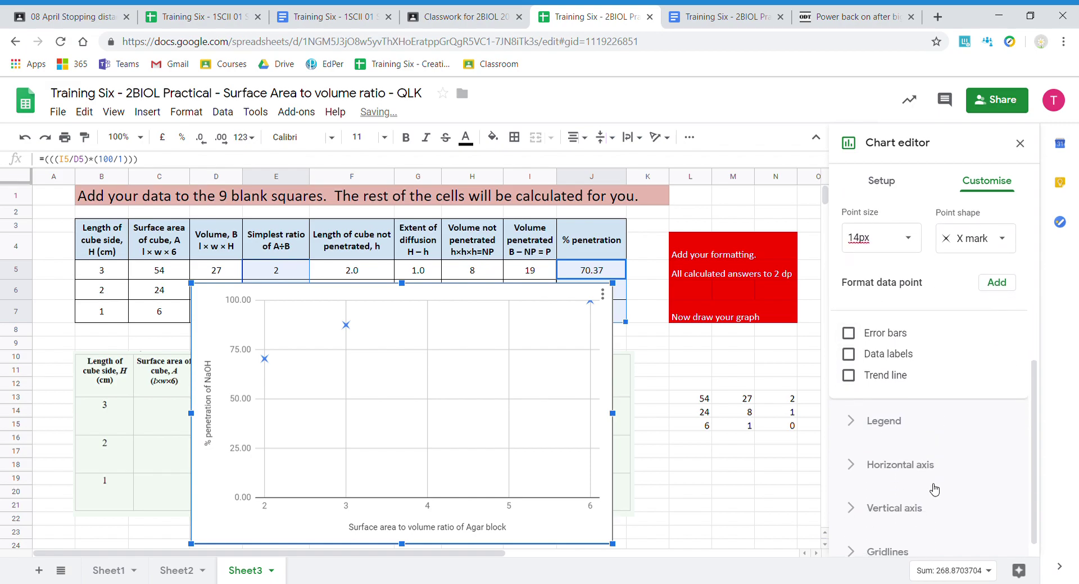
Step: Turn on data labels and a trend line labelled with its equation and R² (0.869)
{"action": "left_click", "coordinate": [849, 376]}
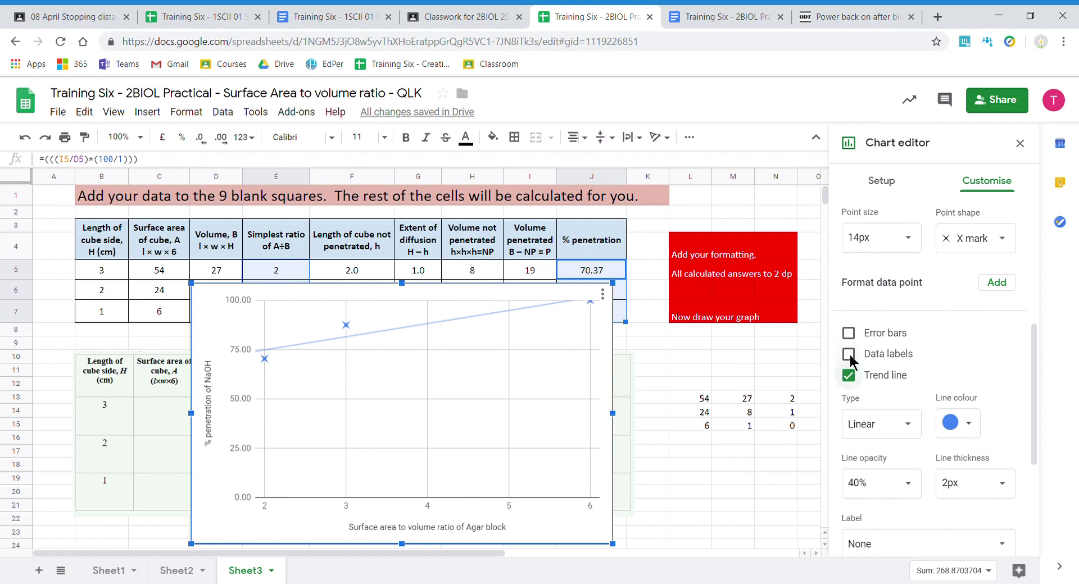
{"action": "left_click", "coordinate": [849, 355]}
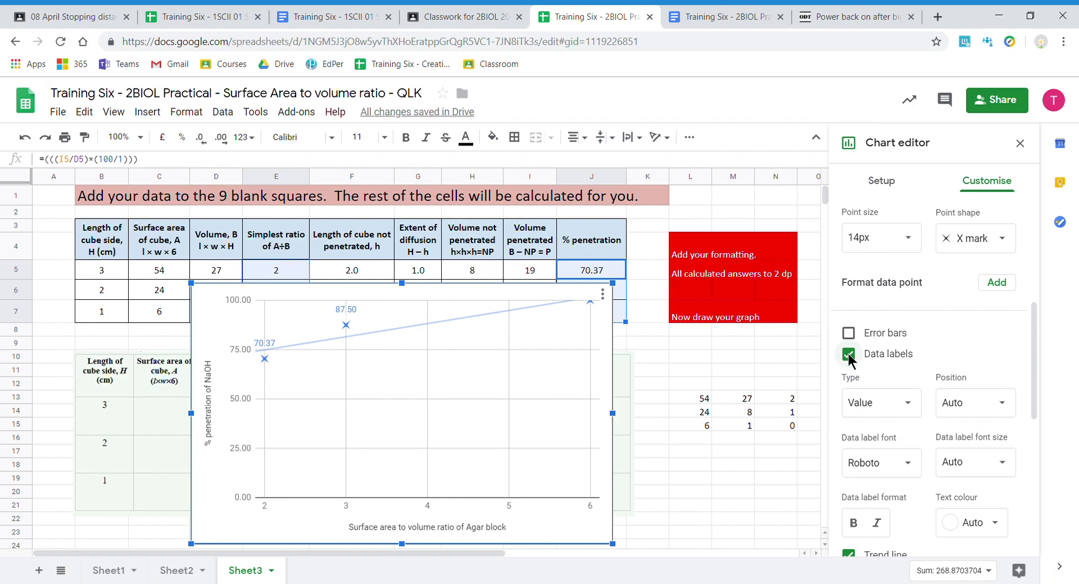
{"action": "scroll", "coordinate": [924, 385], "scroll_direction": "down", "scroll_amount": 4}
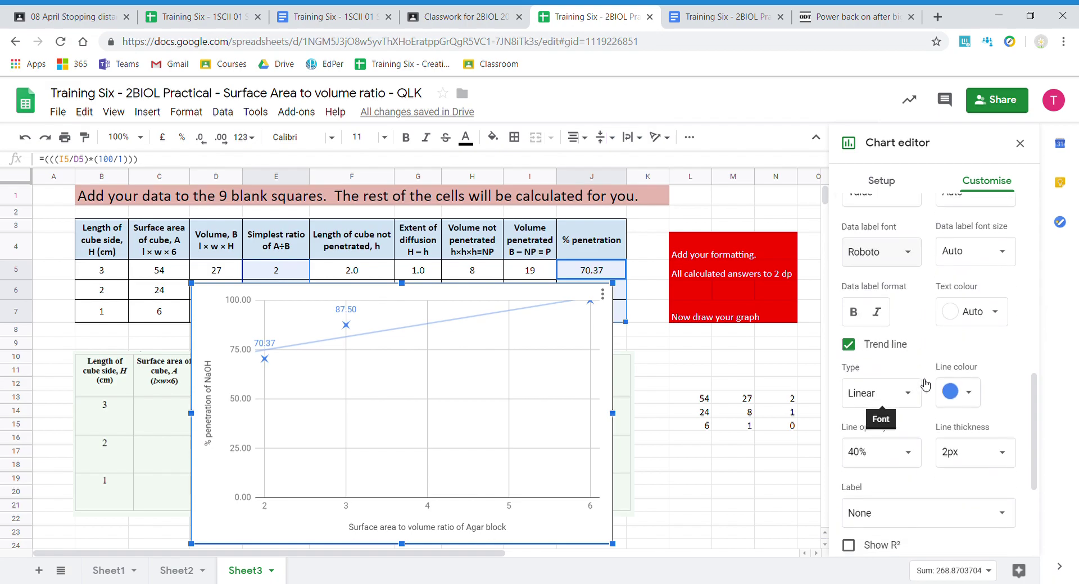
{"action": "scroll", "coordinate": [925, 384], "scroll_direction": "down", "scroll_amount": 3}
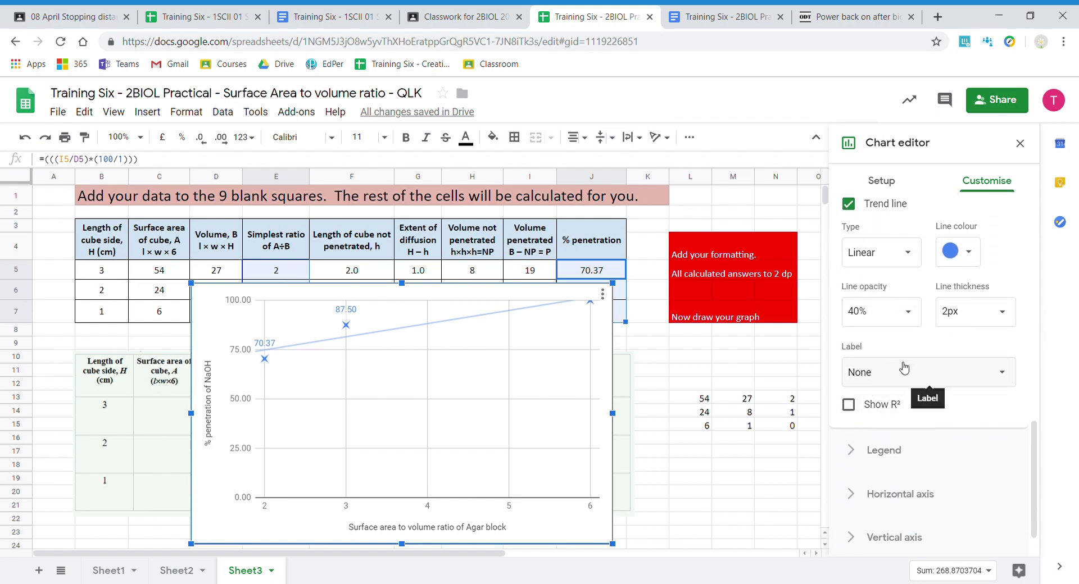
{"action": "left_click", "coordinate": [1009, 382]}
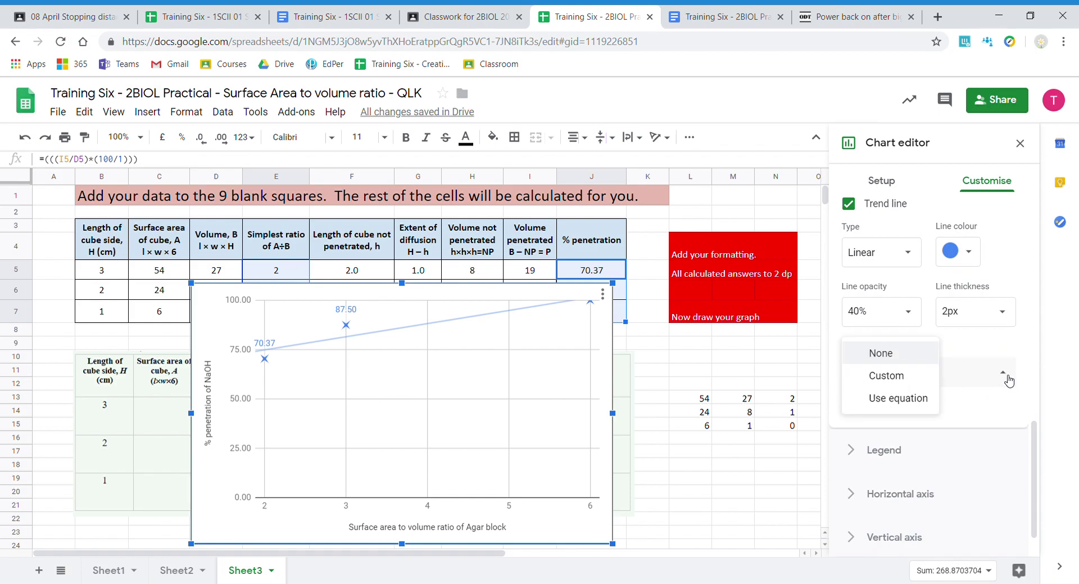
{"action": "left_click", "coordinate": [923, 400]}
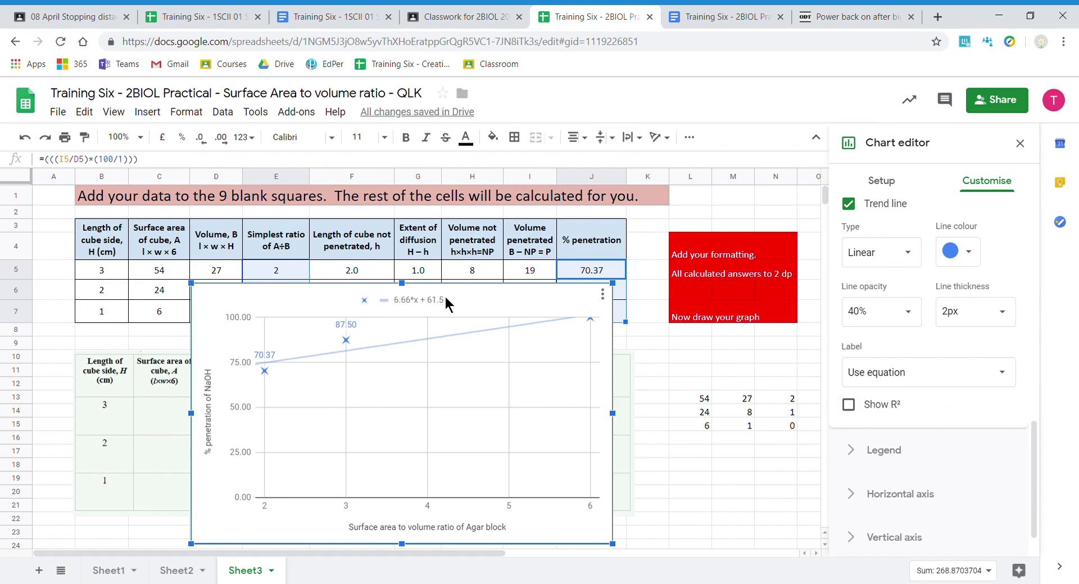
{"action": "left_click", "coordinate": [847, 405]}
{"action": "scroll", "coordinate": [898, 394], "scroll_direction": "down", "scroll_amount": 2}
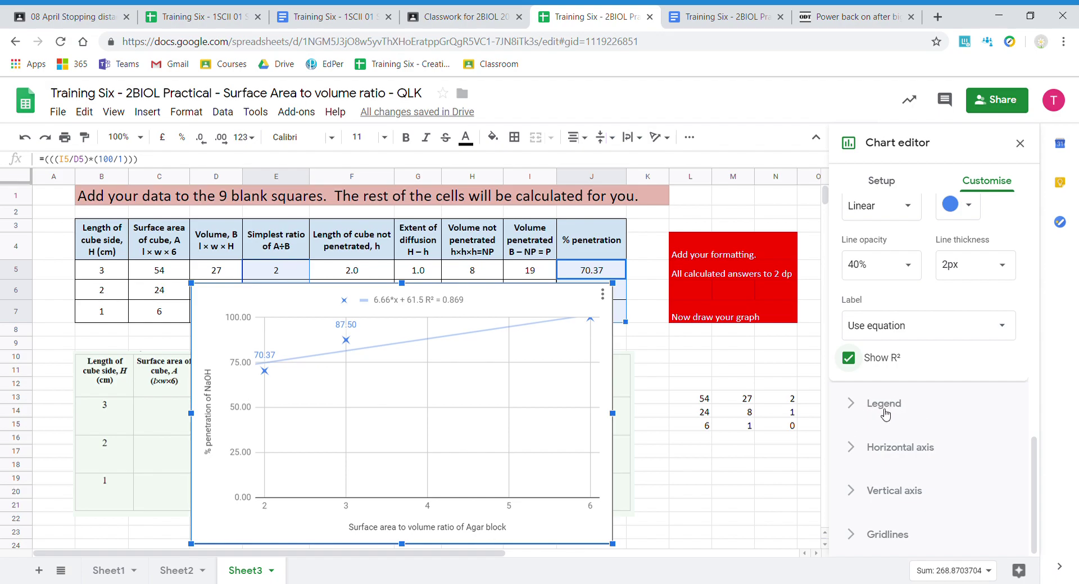
Step: Set the horizontal axis min to 0 and max to 7, with bounds not hiding data
{"action": "left_click", "coordinate": [895, 451]}
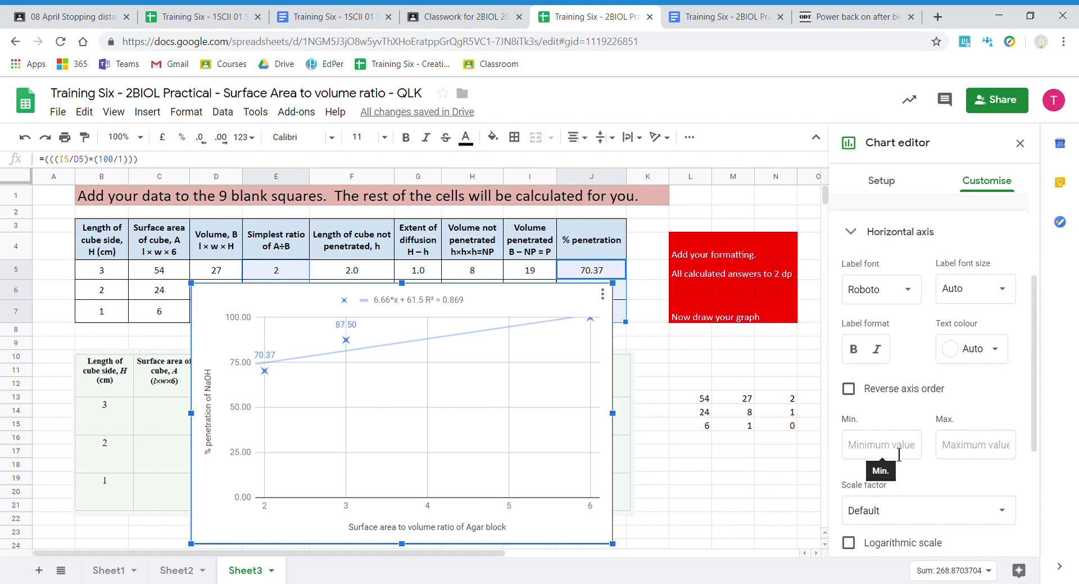
{"action": "left_click", "coordinate": [899, 455]}
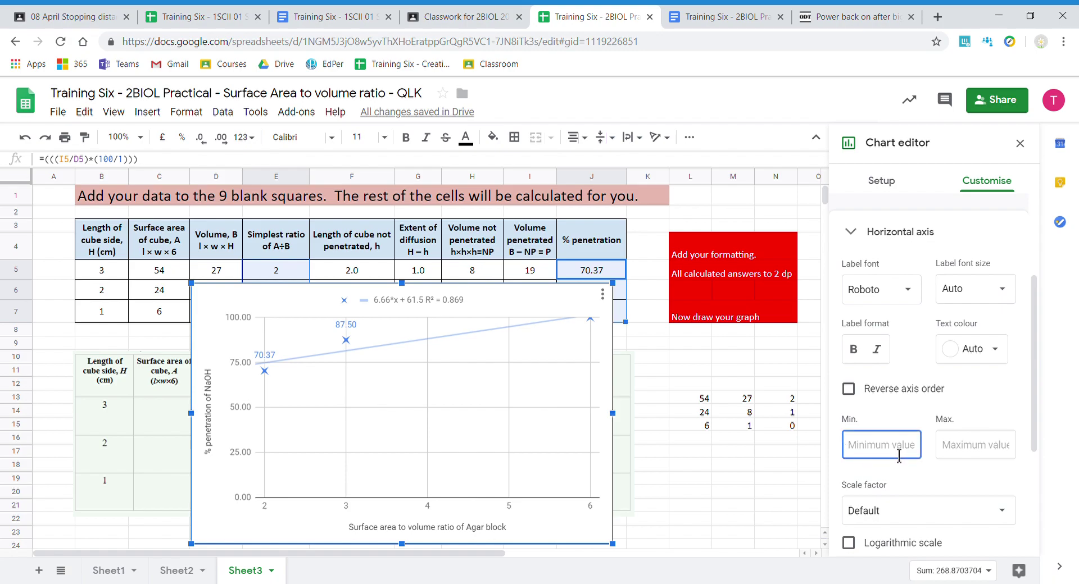
{"action": "type", "text": "0"}
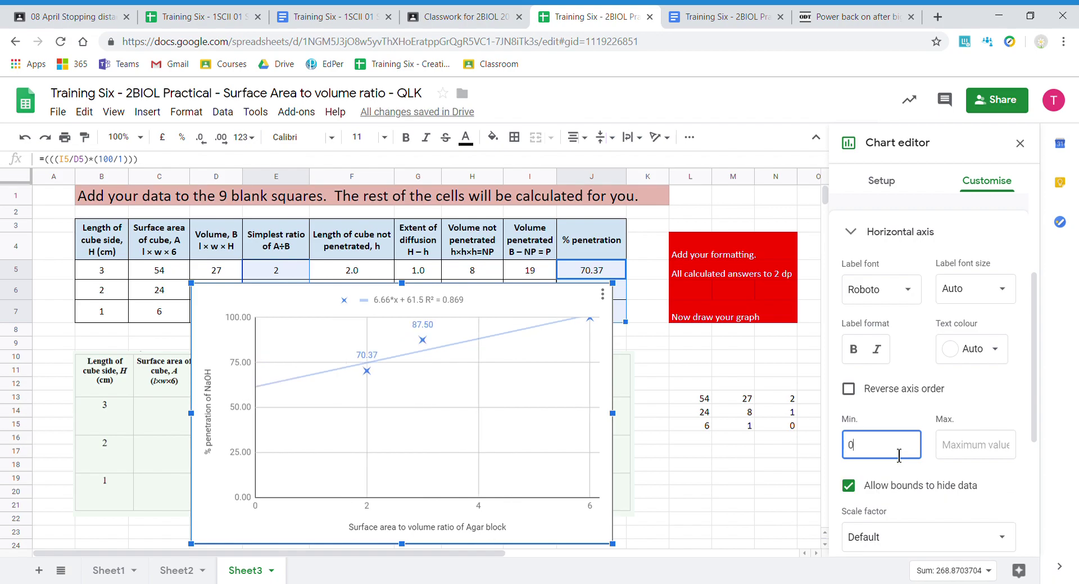
{"action": "left_click", "coordinate": [974, 457]}
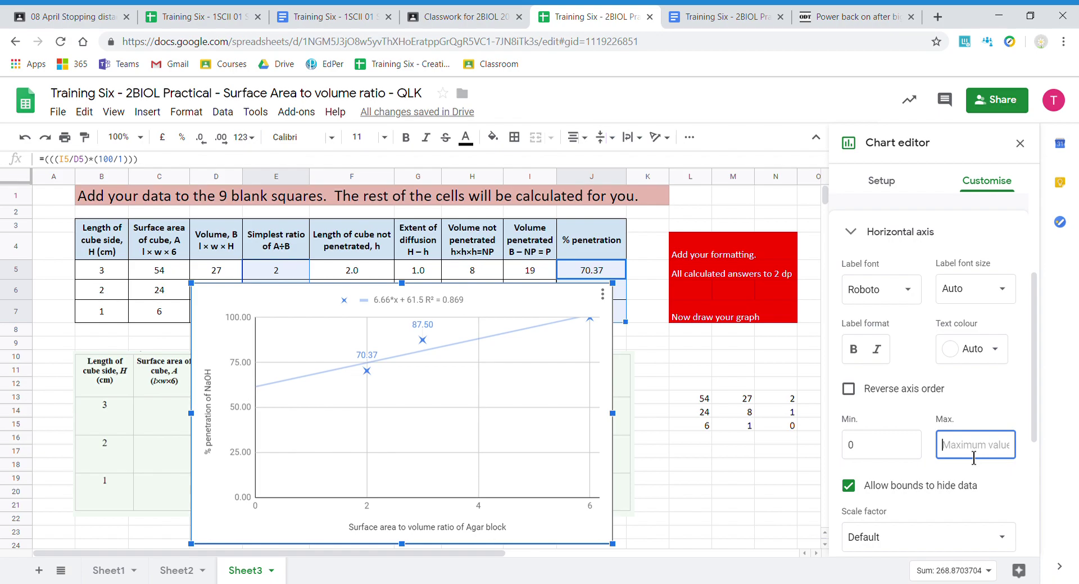
{"action": "type", "text": "7"}
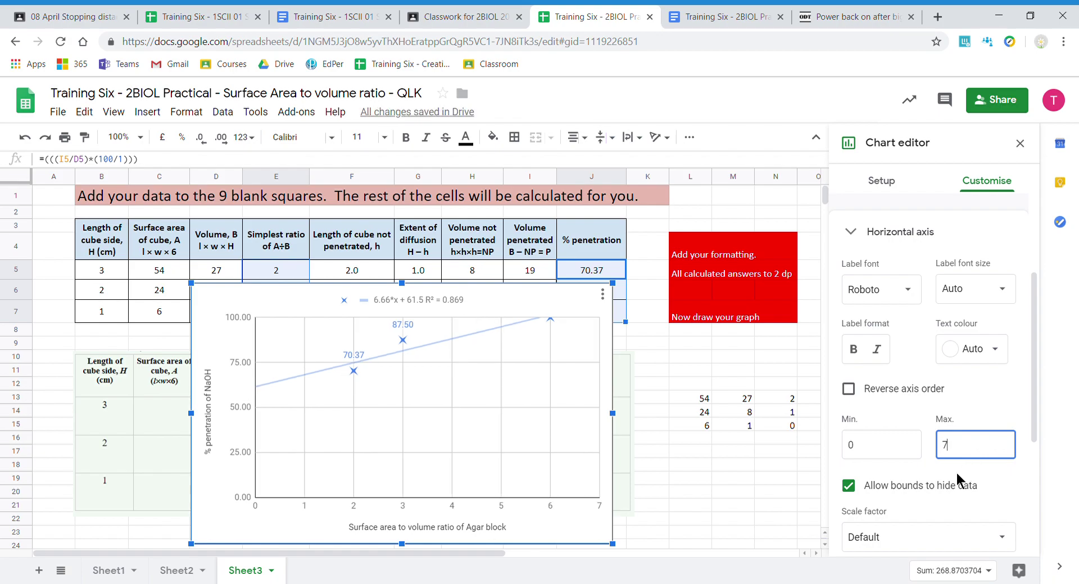
{"action": "left_click", "coordinate": [847, 488]}
{"action": "left_click", "coordinate": [847, 487]}
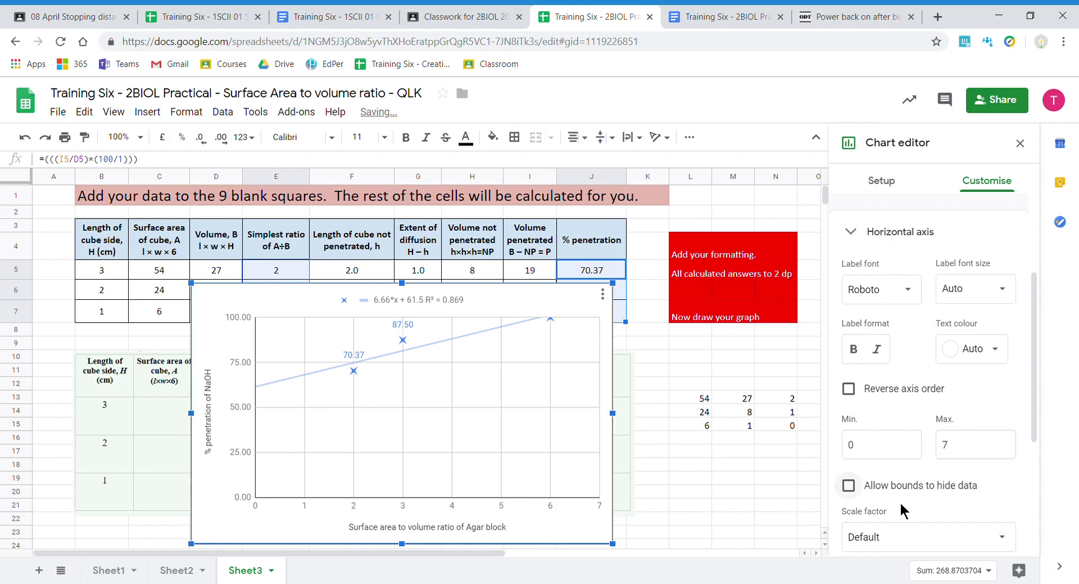
Step: Set the vertical axis min to 0 and max to 120, and stop bounds hiding data
{"action": "scroll", "coordinate": [956, 490], "scroll_direction": "down", "scroll_amount": 4}
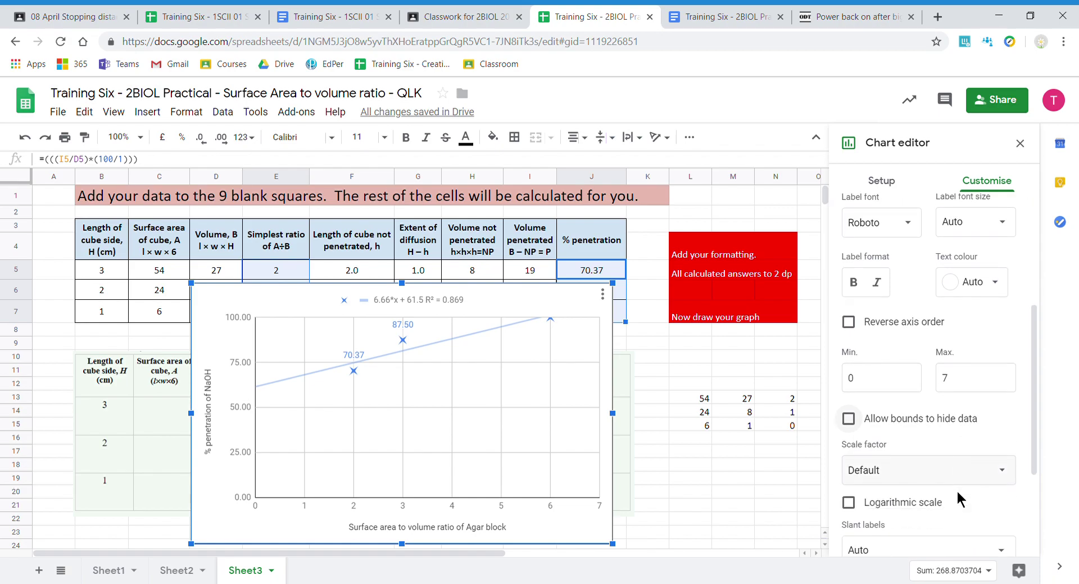
{"action": "scroll", "coordinate": [957, 499], "scroll_direction": "down", "scroll_amount": 1}
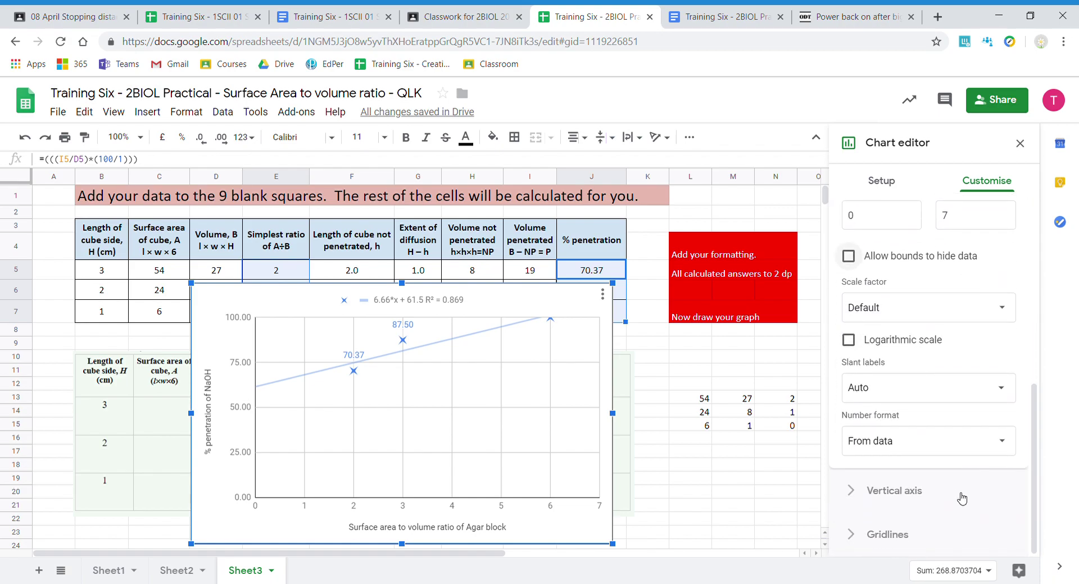
{"action": "left_click", "coordinate": [919, 499]}
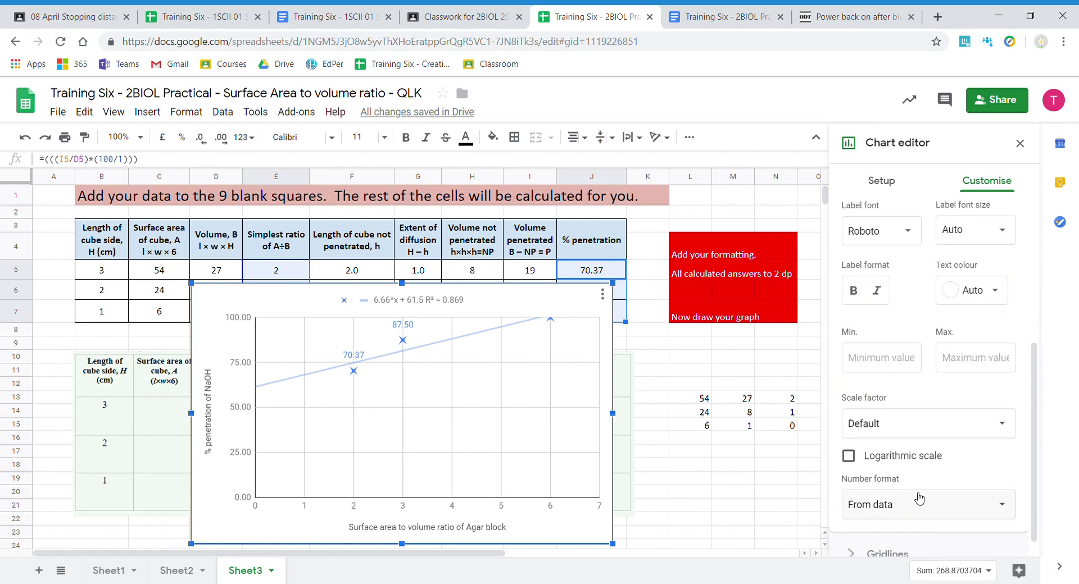
{"action": "left_click", "coordinate": [871, 364]}
{"action": "type", "text": "0"}
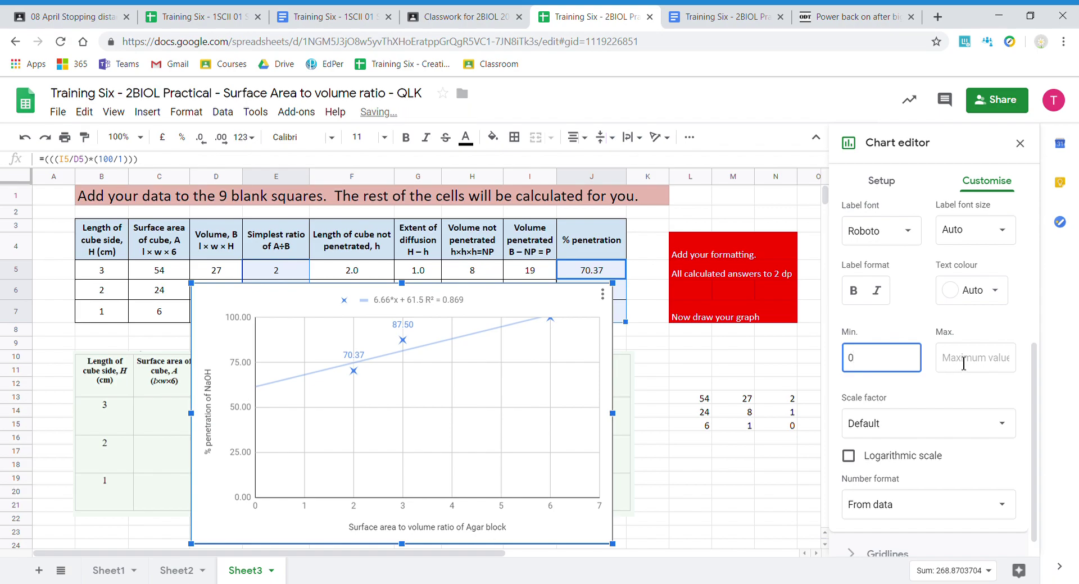
{"action": "left_click", "coordinate": [964, 360]}
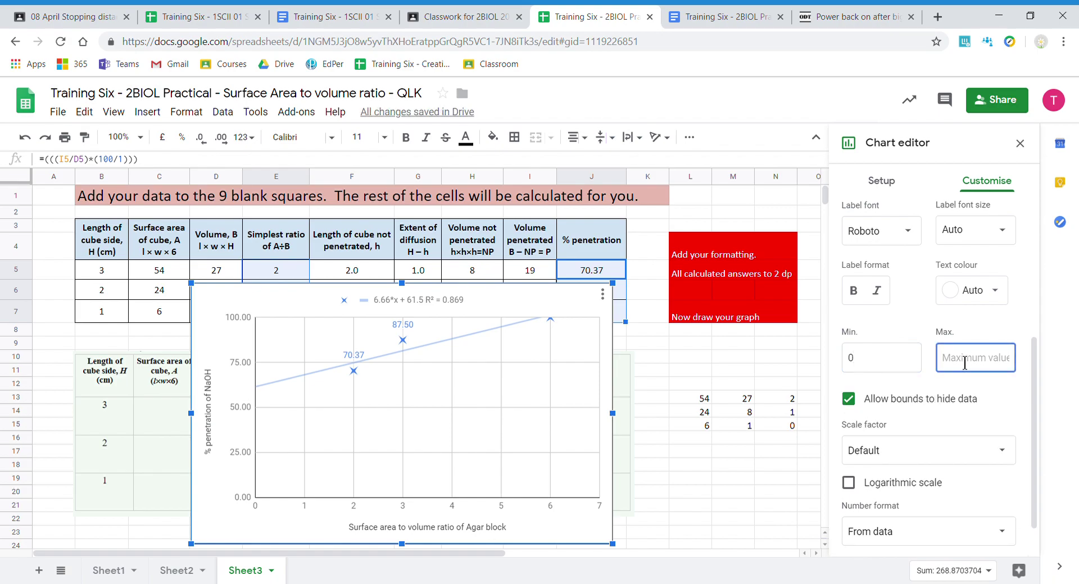
{"action": "type", "text": "120"}
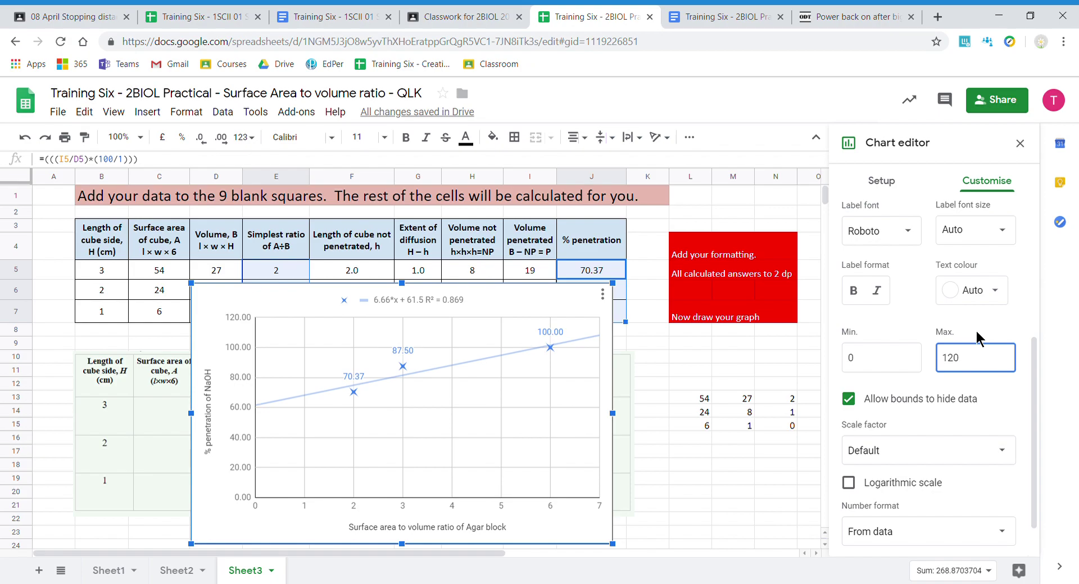
{"action": "left_click", "coordinate": [848, 399]}
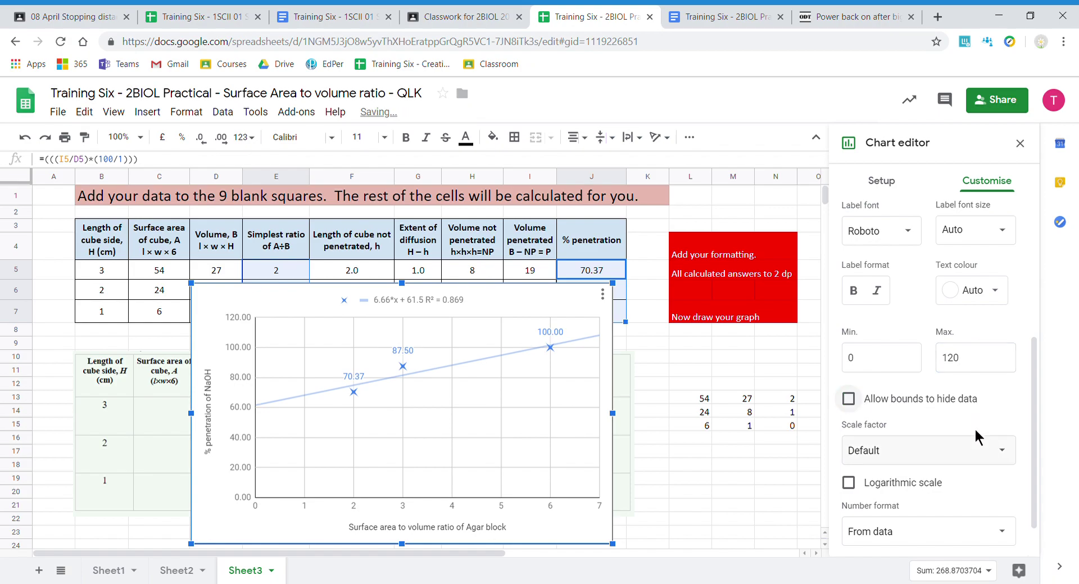
{"action": "scroll", "coordinate": [975, 427], "scroll_direction": "down", "scroll_amount": 1}
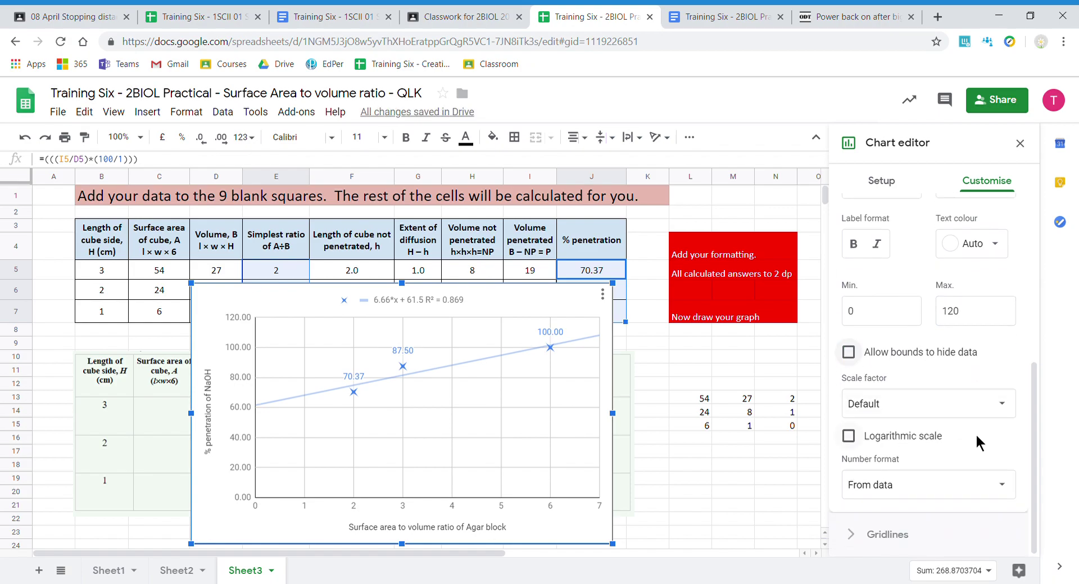